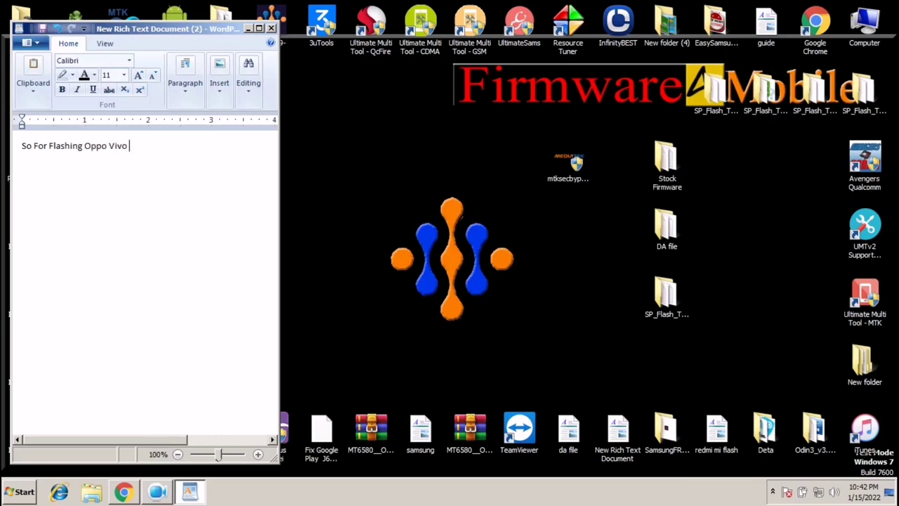
# Complete the opening notes "So For Flashing Oppo Vivo & Tecno Infinix Latest Phone" and "You Need To Install MTK All In One USB Derivers On Your PC"
pyautogui.write('& Tecno Infinix Lates')
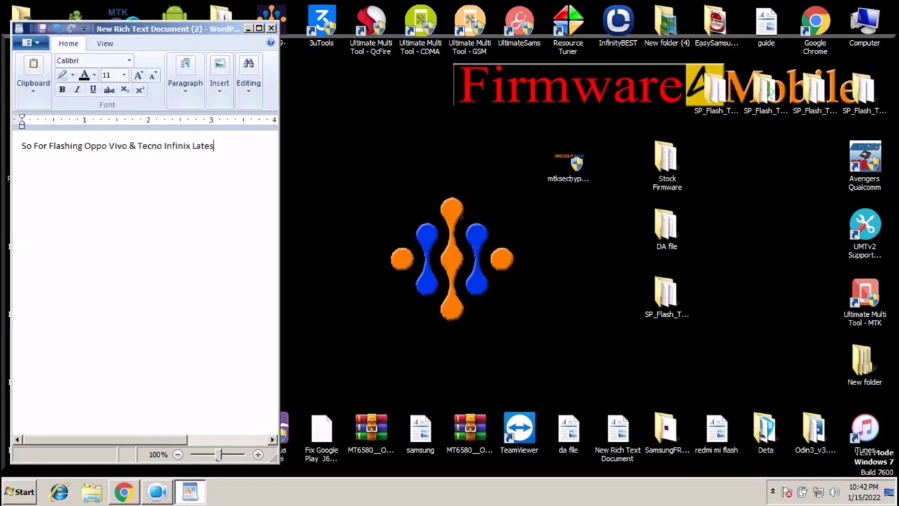
pyautogui.write('t PhoneYou Need To Install')
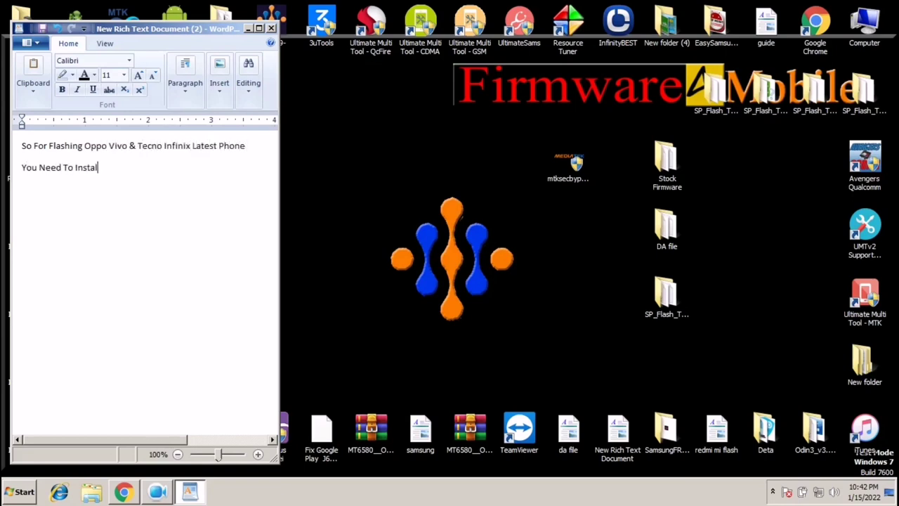
pyautogui.write(' MTK All In One USB Derivers On Your PC')
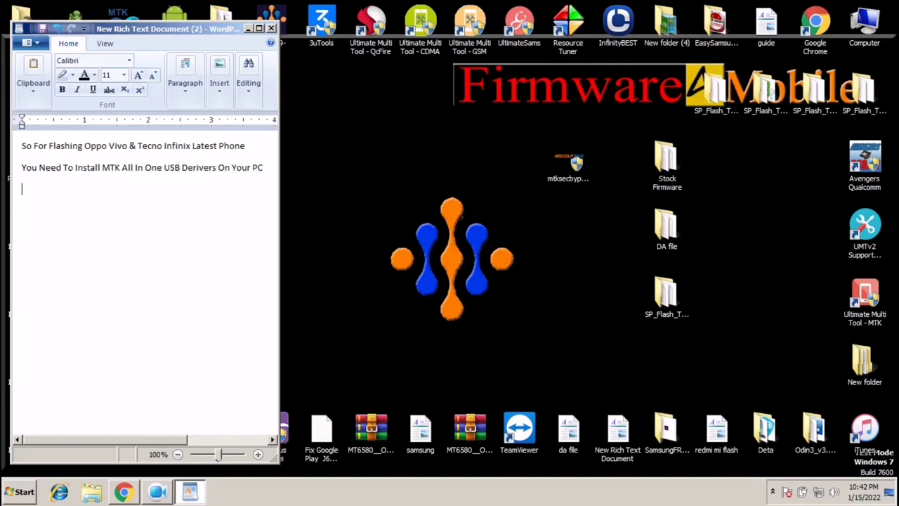
# Add the note lines "7 Must Be Install LibUsb Setup", "Then Open MTk Auth Bypass Tool" and "Now Click On Disable Auth"
pyautogui.write('7 Must Be Install LibUsb Setup')
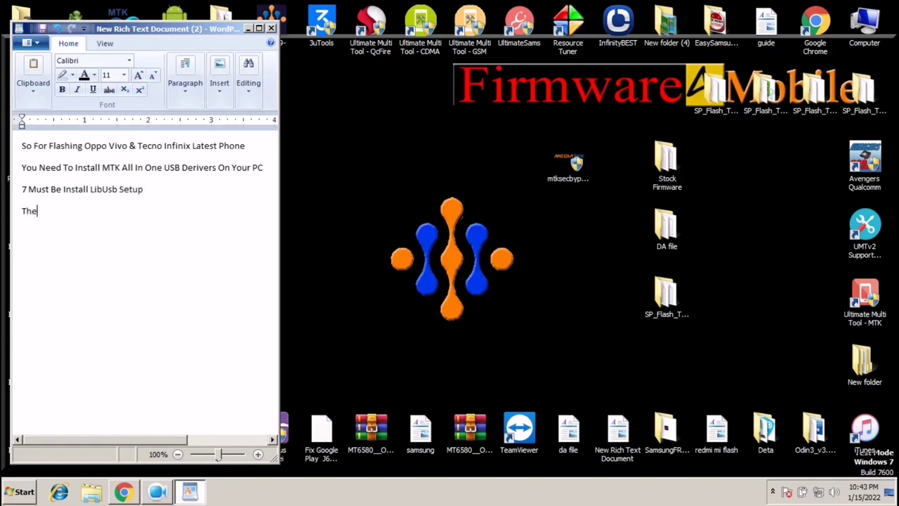
pyautogui.write('n Open MTk Auth Bypass Tool')
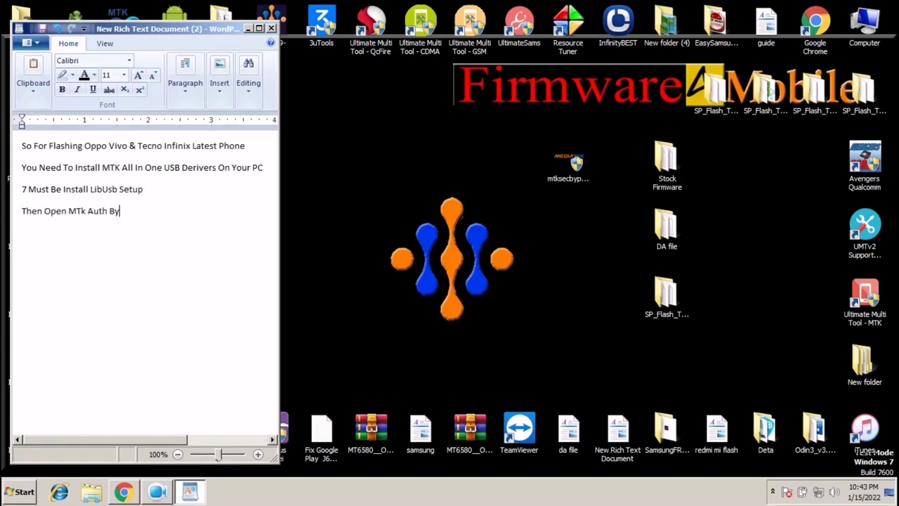
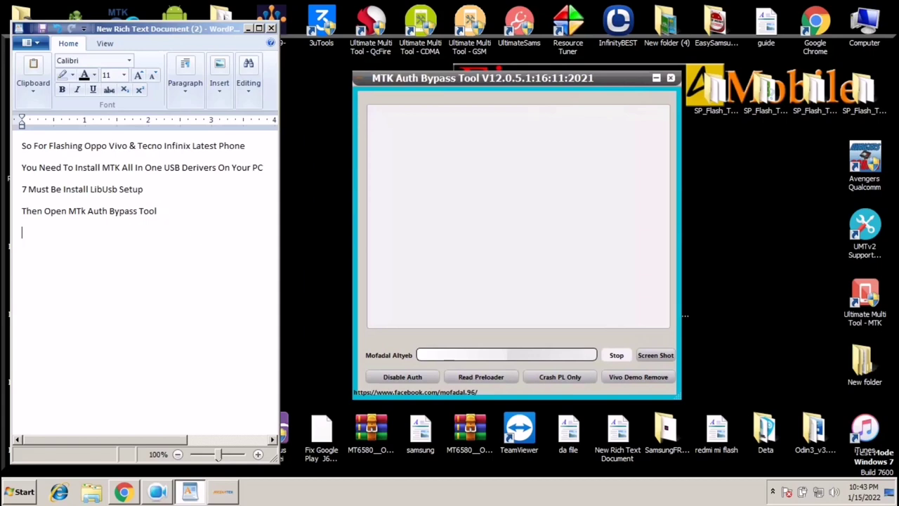
pyautogui.press('Return')
pyautogui.write('Nowq')
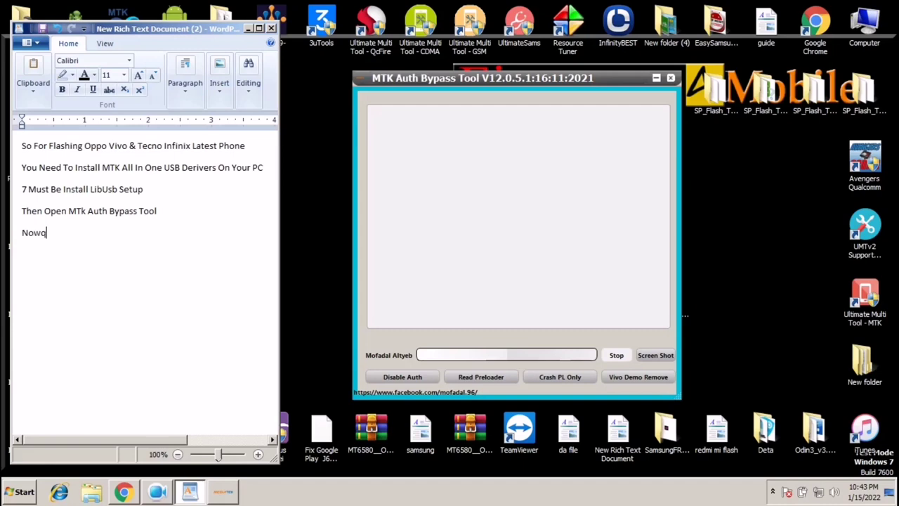
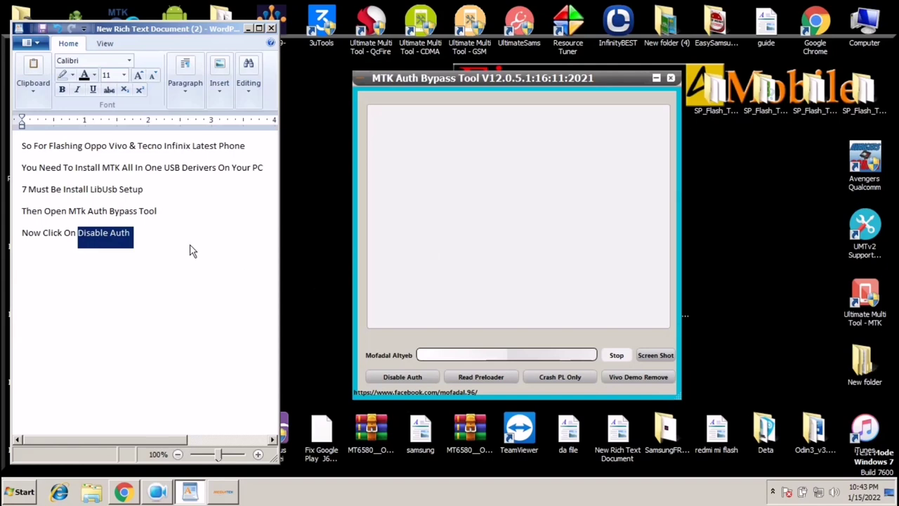
pyautogui.click(191, 247)
pyautogui.press('Return')
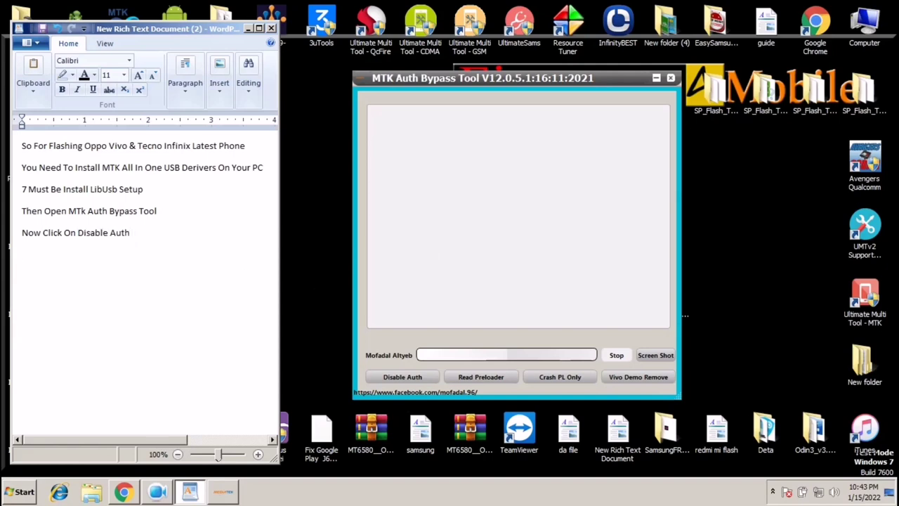
# Add the note lines "After Click on Disable Auth Connect Power Off Mobile" and "By Pressing Both Volume Key"
pyautogui.write('After Click on Disable Auth ')
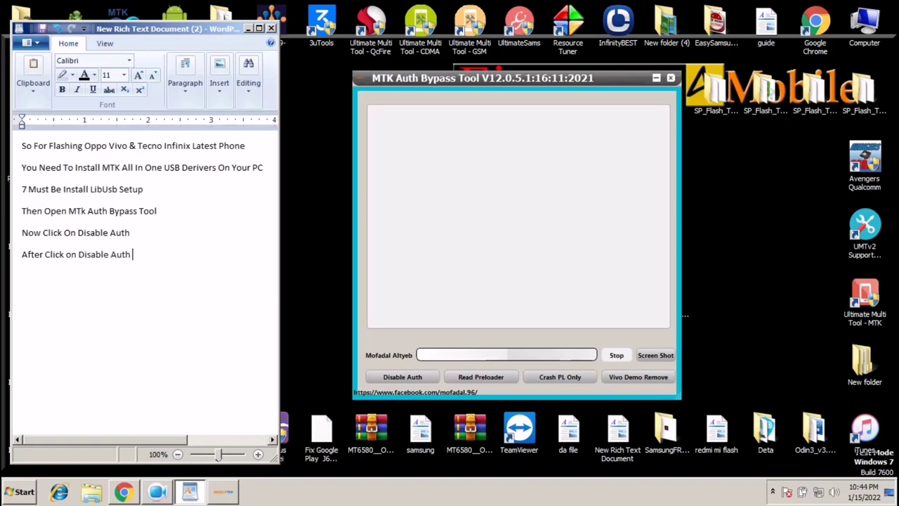
pyautogui.write('Connect Power Off Mobile')
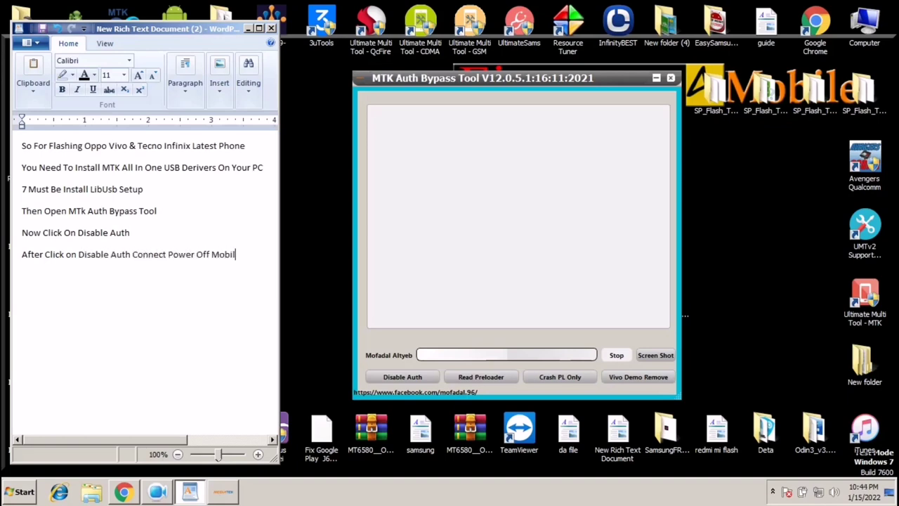
pyautogui.press('Return')
pyautogui.write('By Click')
pyautogui.press('BackSpace')
pyautogui.press('BackSpace')
pyautogui.press('BackSpace')
pyautogui.press('BackSpace')
pyautogui.press('BackSpace')
pyautogui.write('Pressing Both Volume Key')
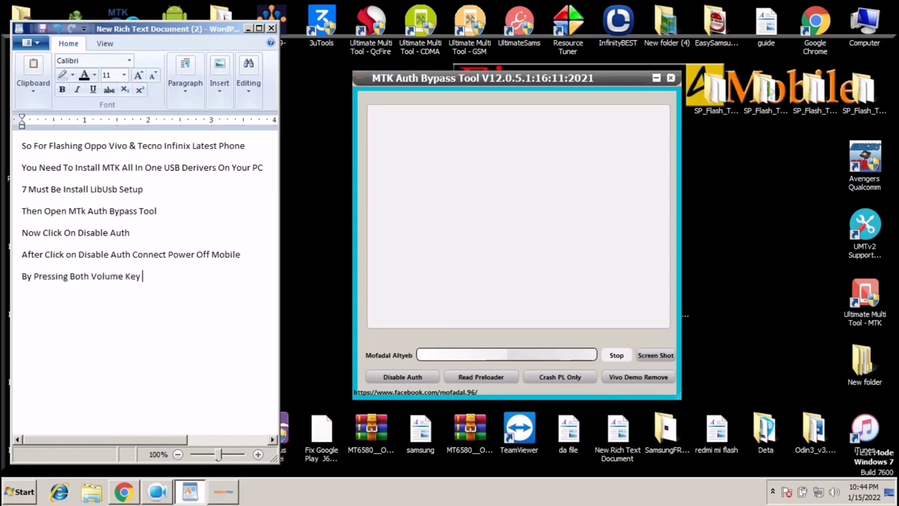
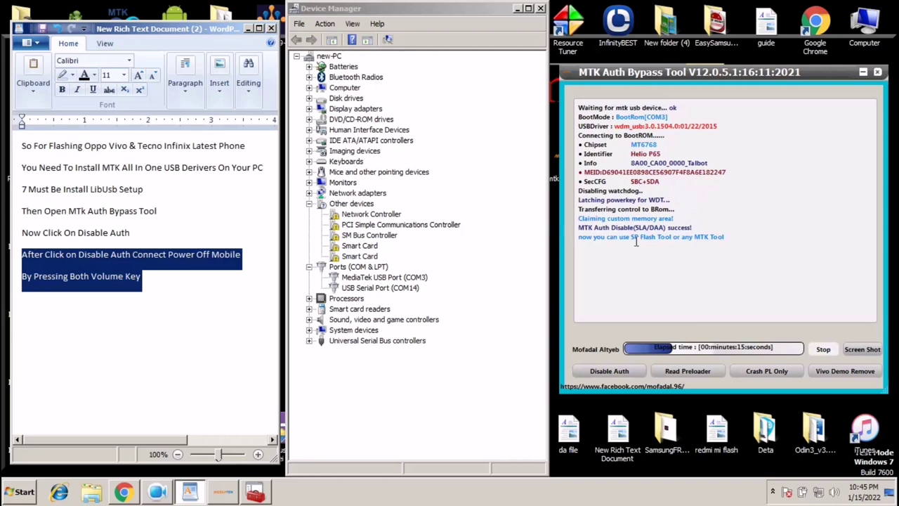
# Point out the MediaTek USB Port in Device Manager and add the note "after mobile connect you will see in device manger mtk port"
pyautogui.click(393, 277)
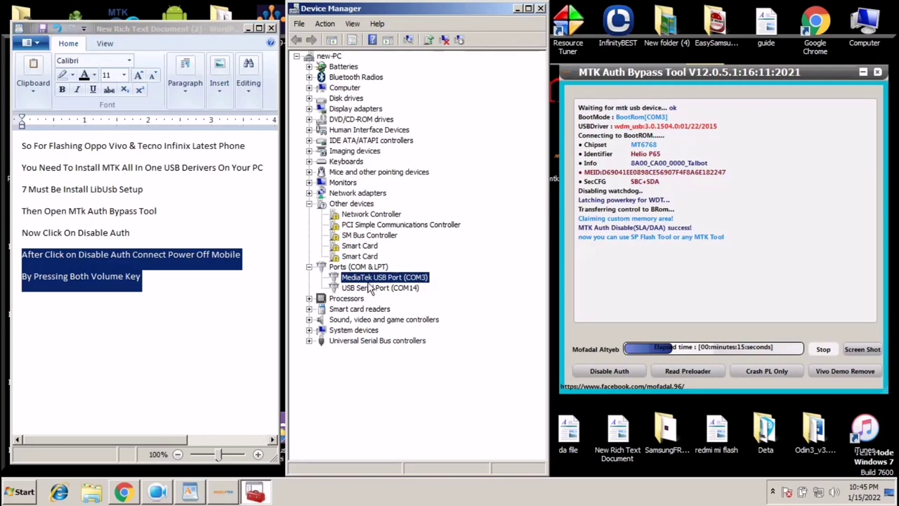
pyautogui.click(98, 302)
pyautogui.write('after mobile')
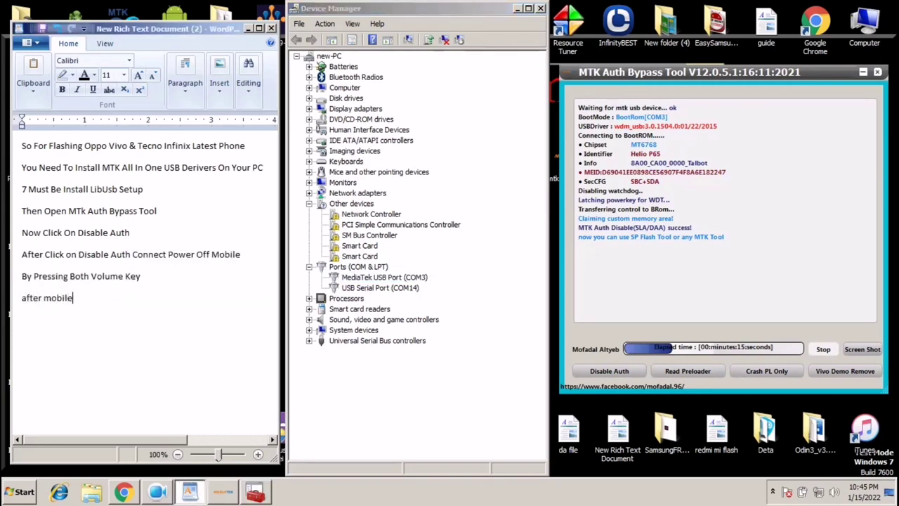
pyautogui.write(' connect you will see in de')
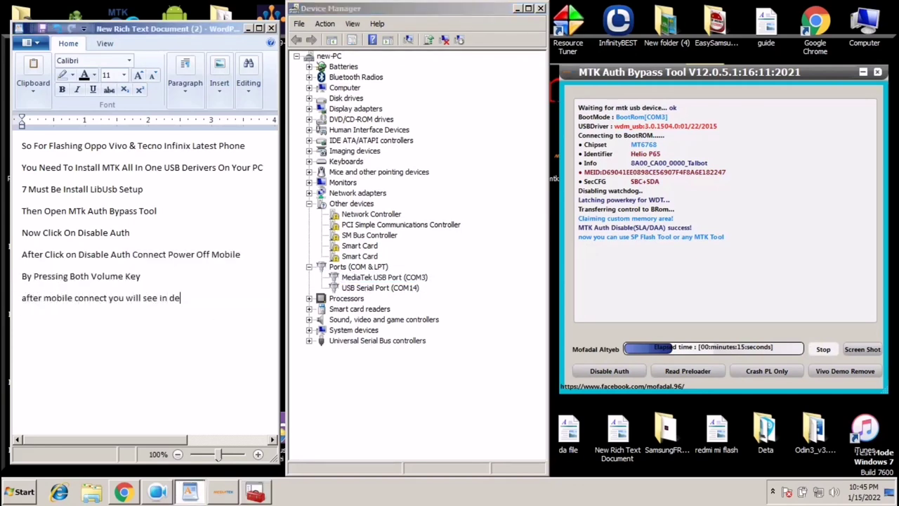
pyautogui.write('vice manger mtk po')
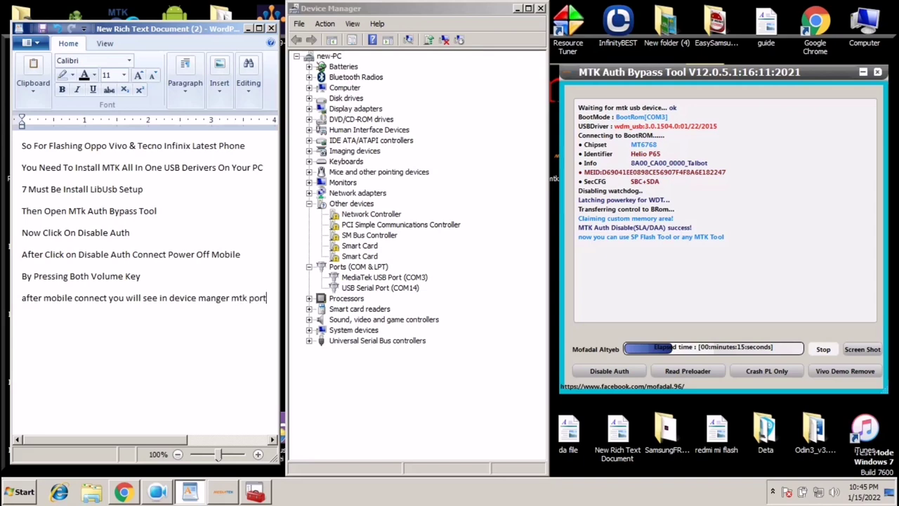
pyautogui.write('rt')
pyautogui.moveTo(232, 299); pyautogui.dragTo(267, 299)
pyautogui.click(384, 277)
pyautogui.click(274, 299)
# Add the note lines "Now Open SP Flash Tool Modifed By Firmware4Mobile Link In Description" and "Loud Da File & Firmware MT65xx.text File"
pyautogui.press('Return')
pyautogui.write('Now Open SP Flash T')
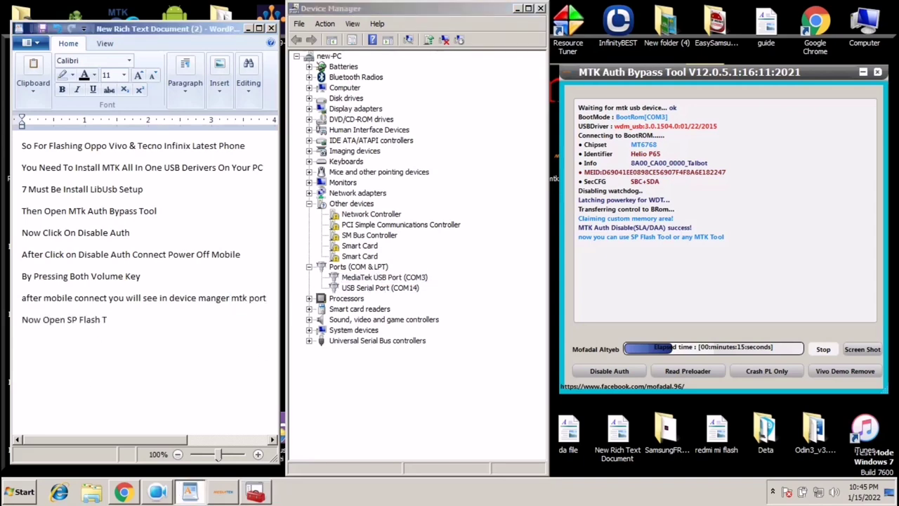
pyautogui.write('ool Modifed By Firmware4M')
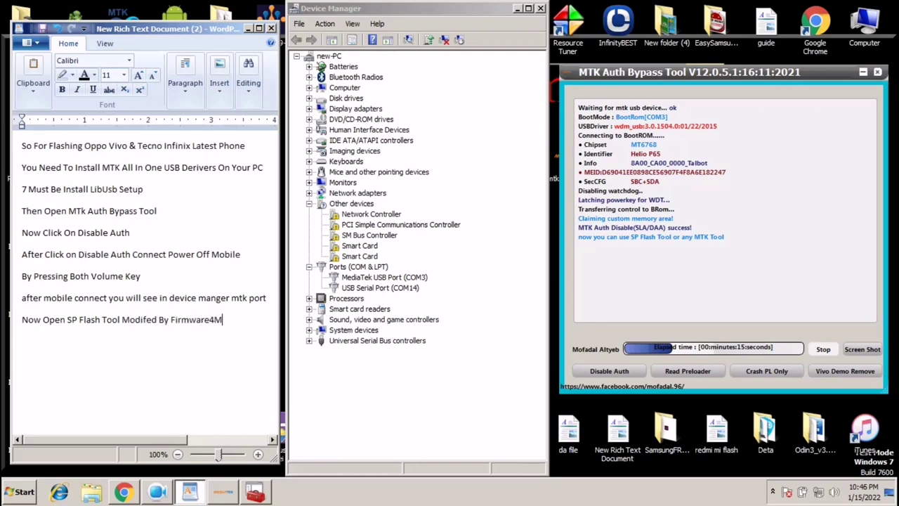
pyautogui.write('obile Link In Description')
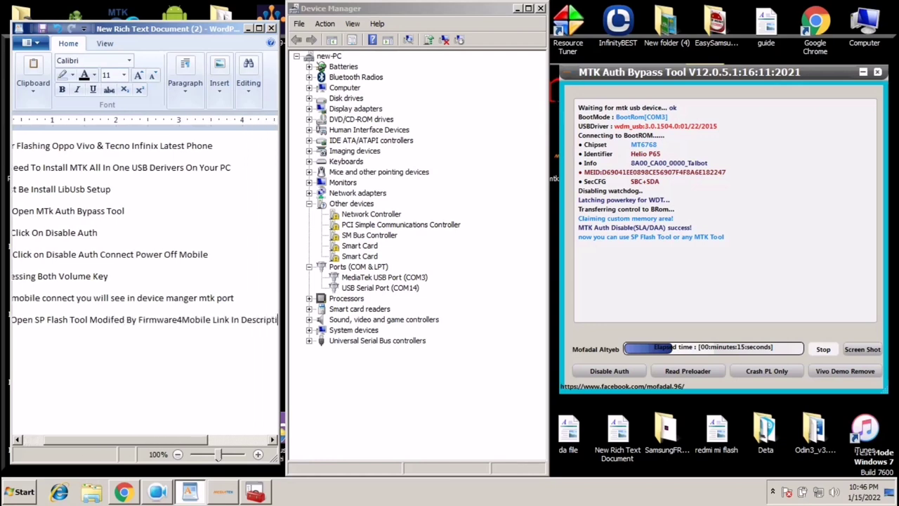
pyautogui.press('Return')
pyautogui.write('Loud Da File ')
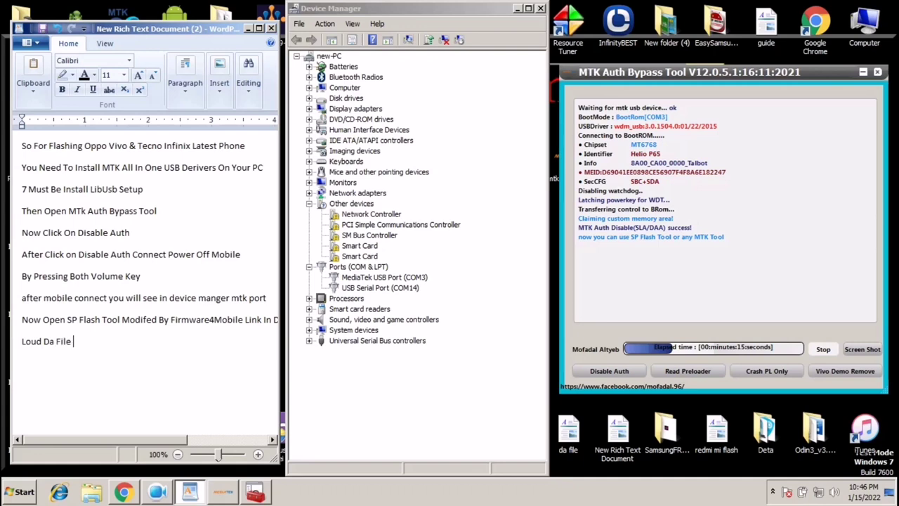
pyautogui.write('& Firmware MT65xx.text File')
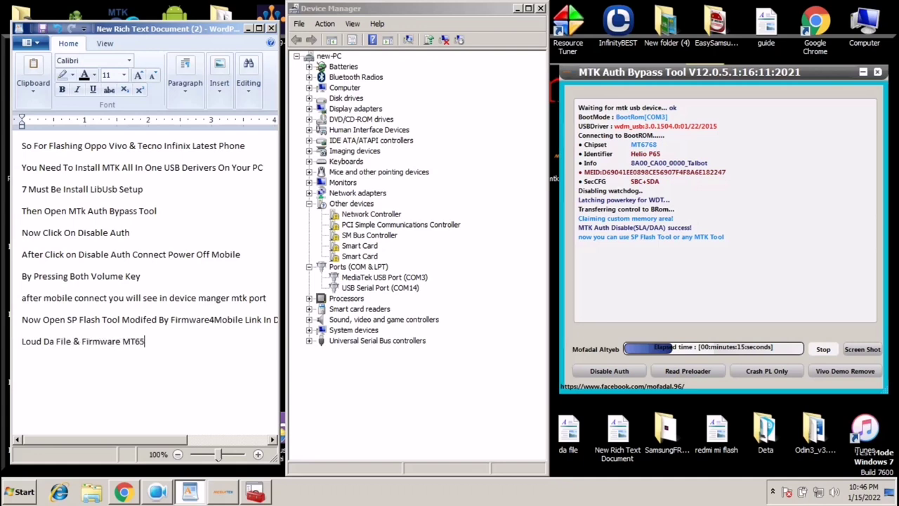
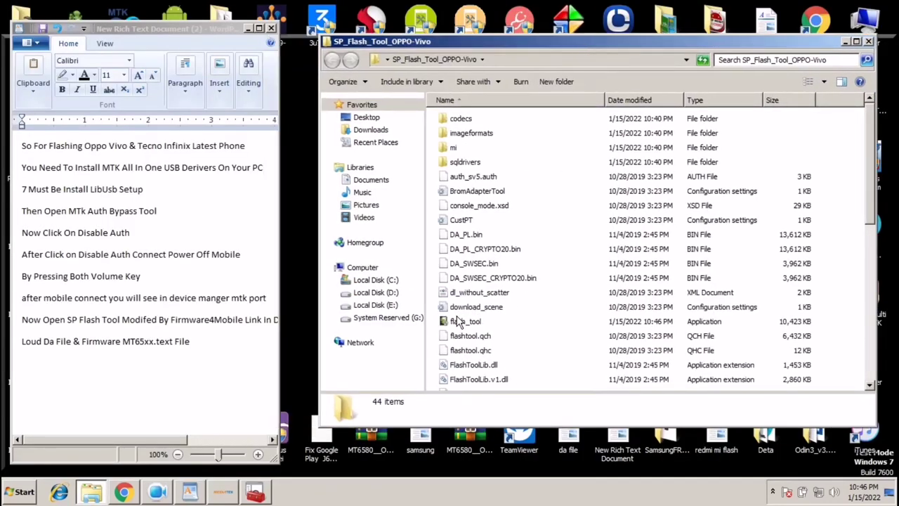
# Launch flash_tool from the SP_Flash_Tool_OPPO-Vivo folder and move its window beside the notes
pyautogui.click(464, 321)
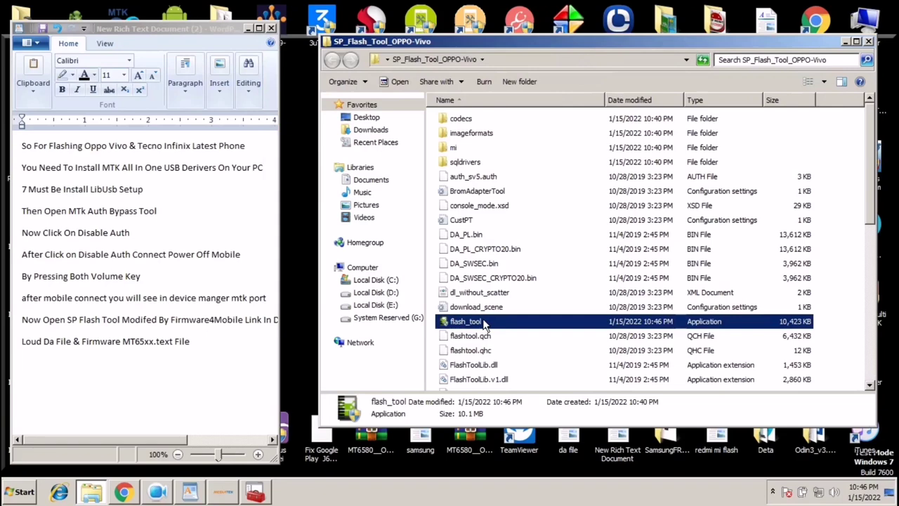
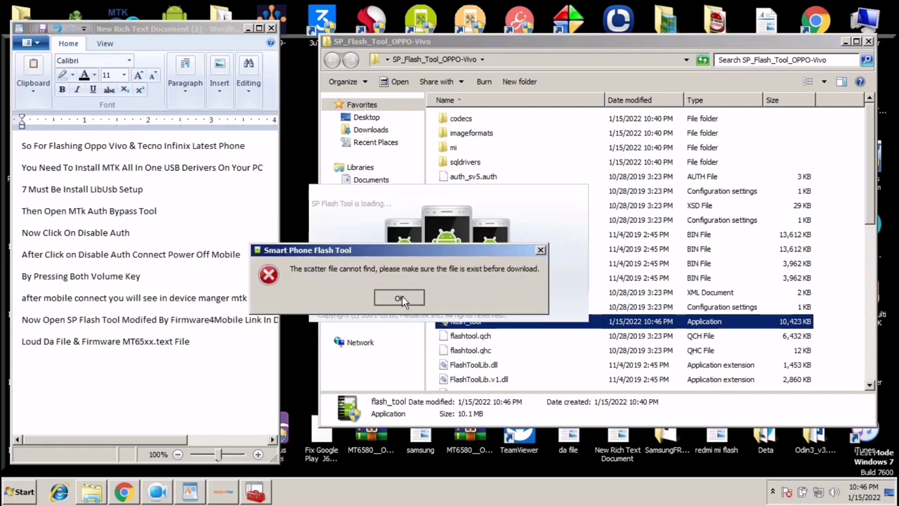
pyautogui.click(398, 298)
pyautogui.moveTo(615, 39); pyautogui.dragTo(783, 28)
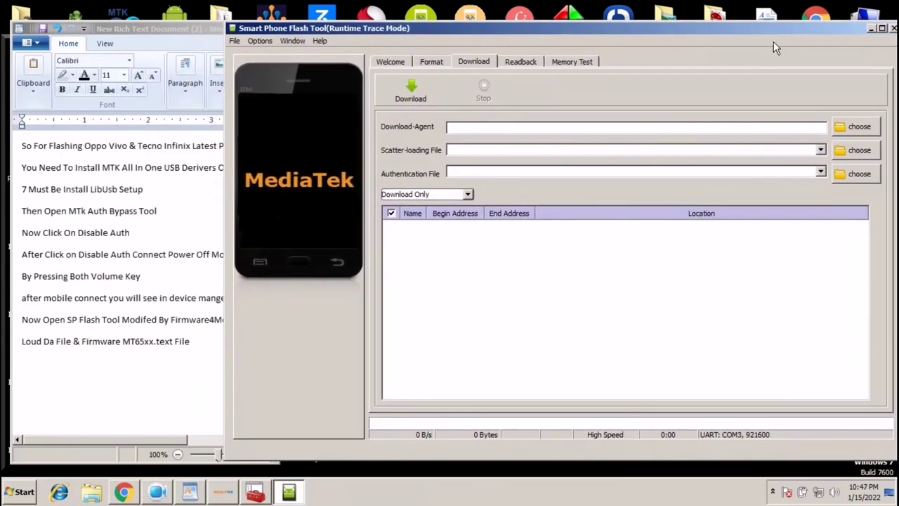
# Highlight the last note line about the DA file and load MTK_AllInOne_DA.bin as the Download-Agent in the flash tool
pyautogui.click(131, 302)
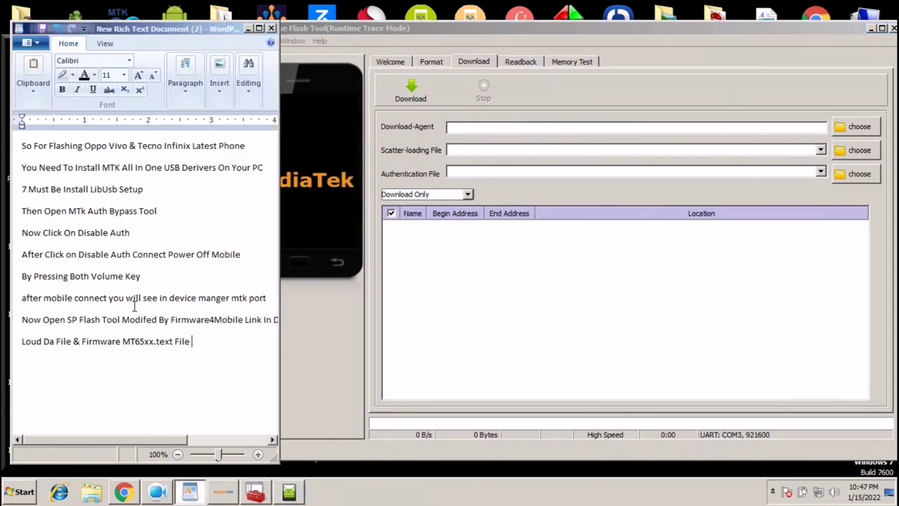
pyautogui.click(16, 348)
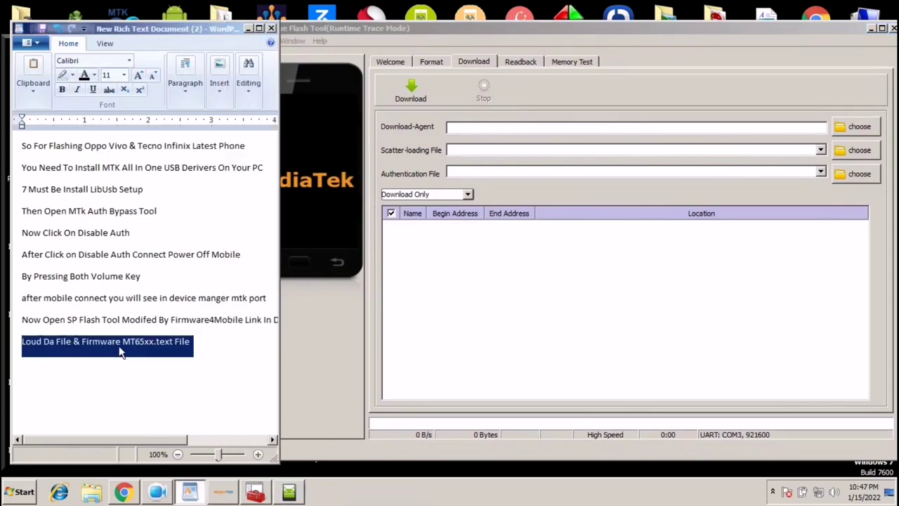
pyautogui.click(859, 127)
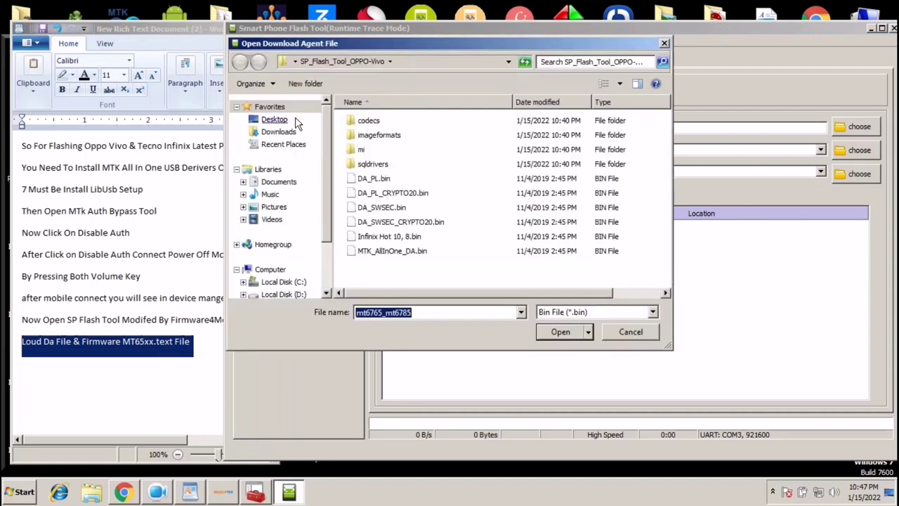
pyautogui.click(398, 252)
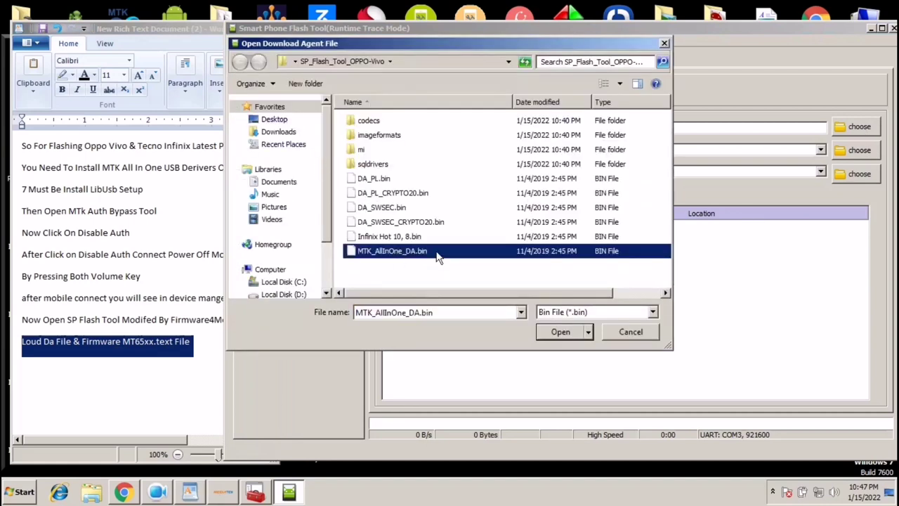
pyautogui.doubleClick(440, 255)
# Load MT6768_Android_scatter from the Stock Firmware folder on the Desktop as the scatter-loading file
pyautogui.click(859, 153)
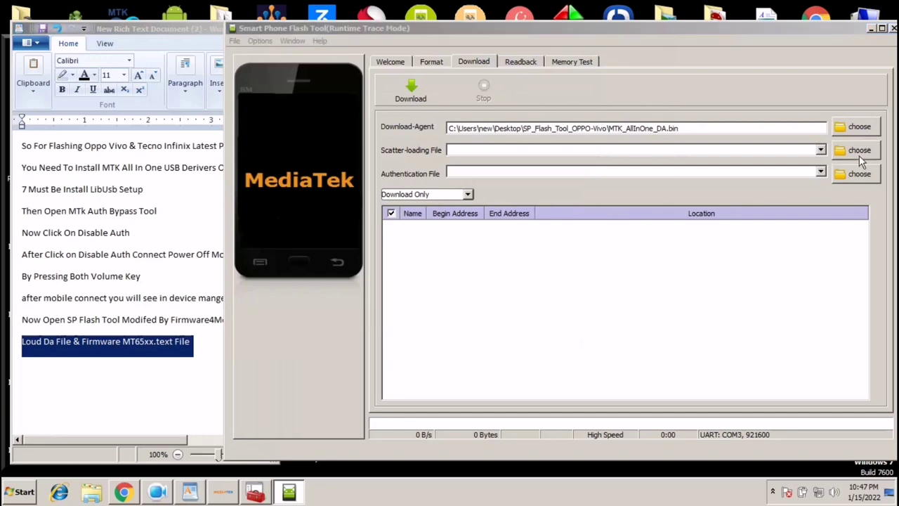
pyautogui.click(274, 119)
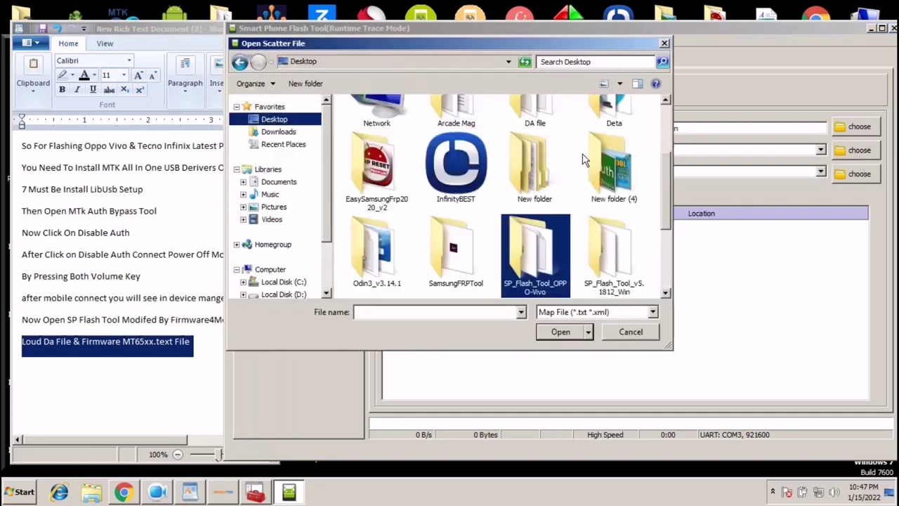
pyautogui.moveTo(660, 167); pyautogui.dragTo(667, 238)
pyautogui.click(619, 232)
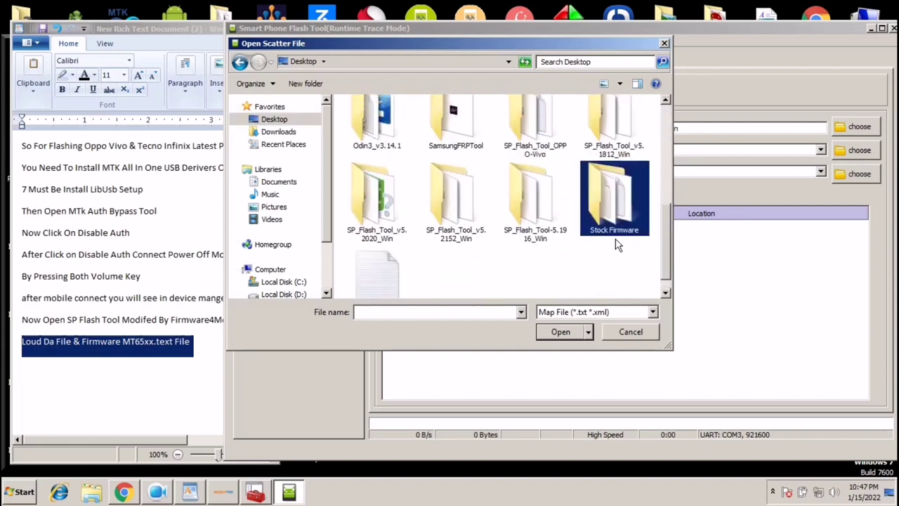
pyautogui.doubleClick(634, 239)
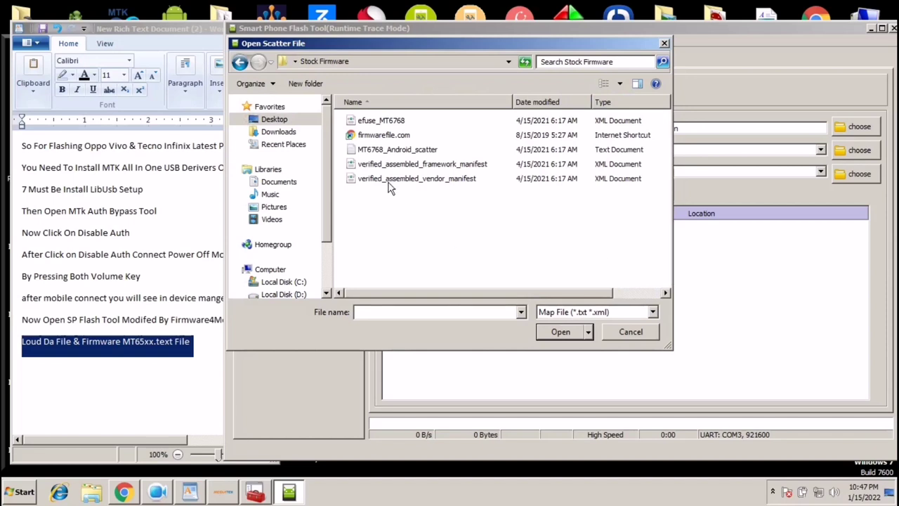
pyautogui.click(379, 123)
pyautogui.click(379, 150)
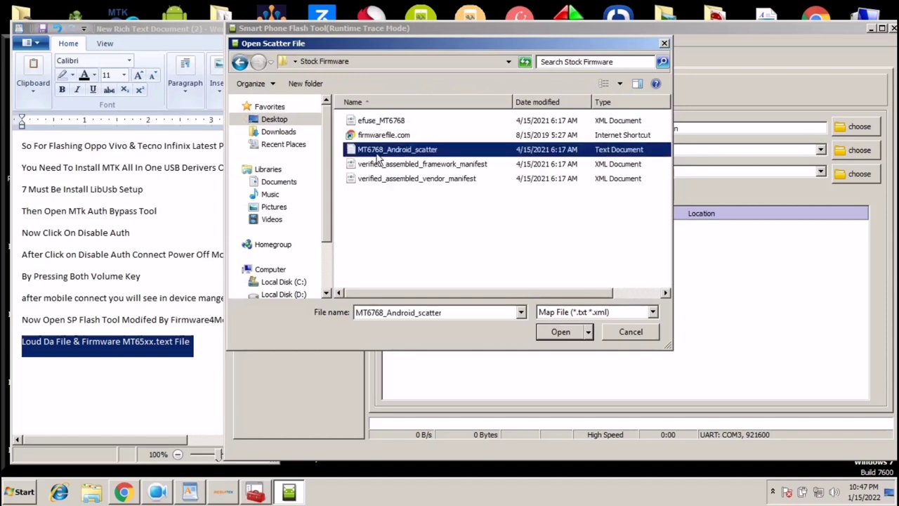
pyautogui.doubleClick(397, 150)
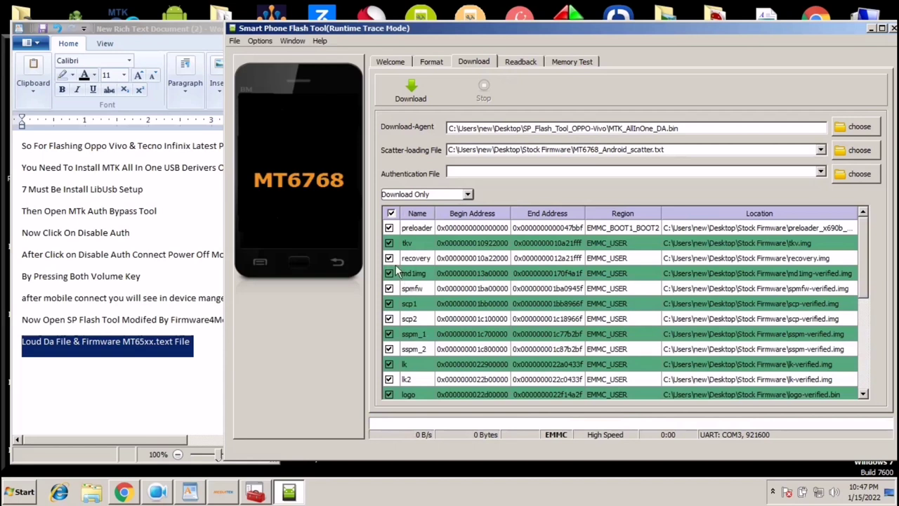
# Add the note line "Uncheck Preloader,dtpo,tkv,franfs partition" below the DA file line and highlight it
pyautogui.click(207, 349)
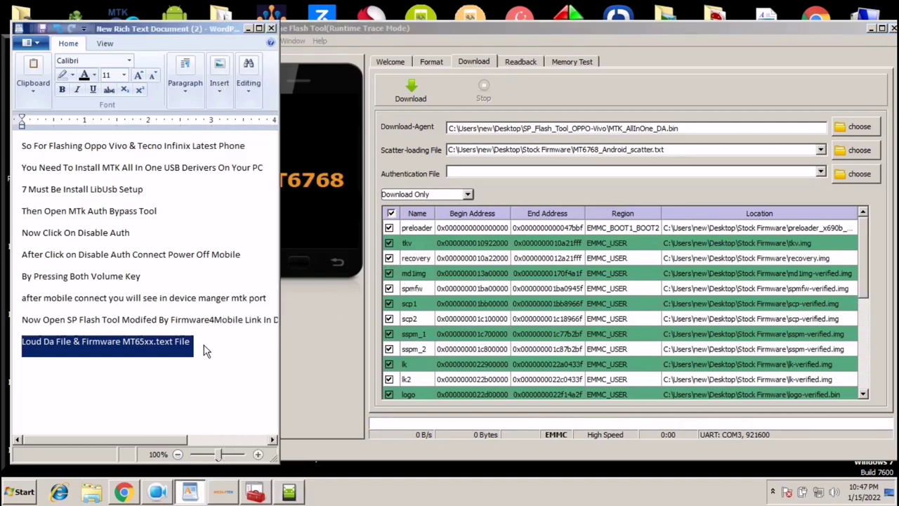
pyautogui.click(199, 343)
pyautogui.write('Uncheck Preloader')
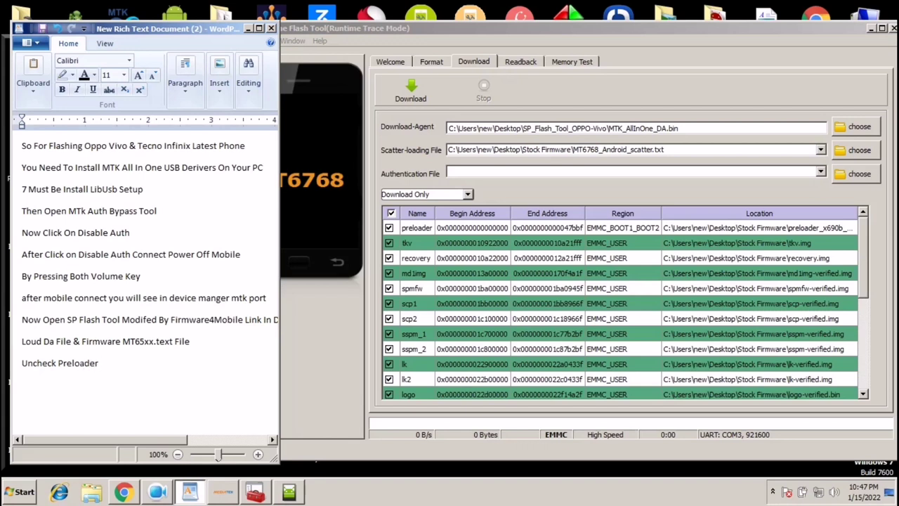
pyautogui.write('tpo,tkv,franfs partition')
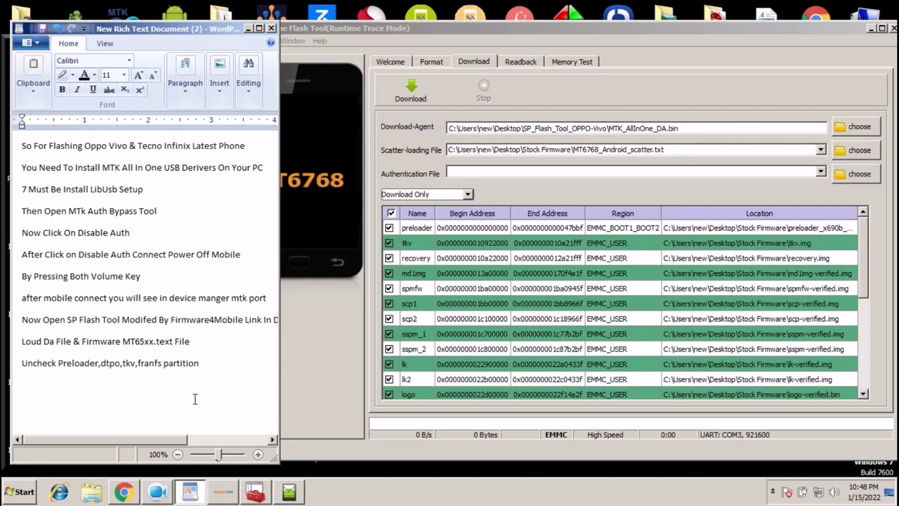
pyautogui.moveTo(195, 398); pyautogui.dragTo(21, 366)
# Exclude the preloader, tkv, dtbo and tranfs partitions from the firmware download list
pyautogui.click(388, 227)
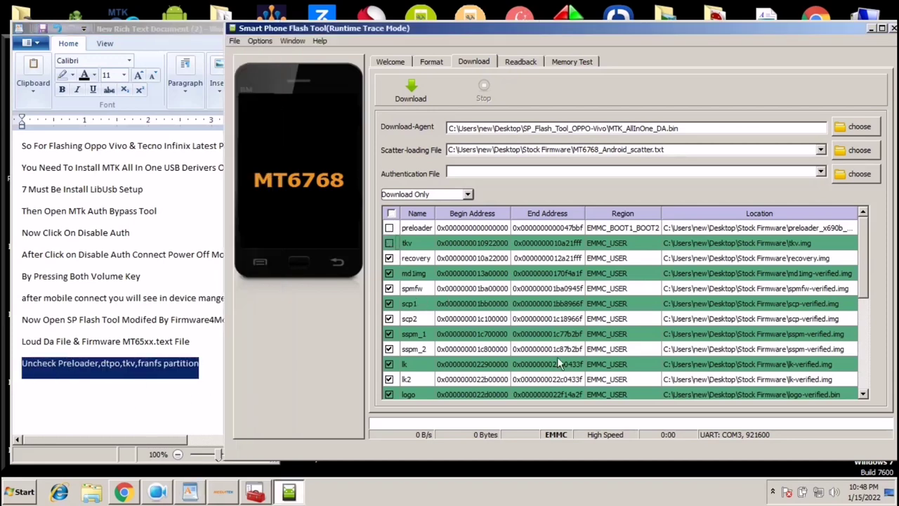
pyautogui.scroll(-2, 868, 396)
pyautogui.click(389, 364)
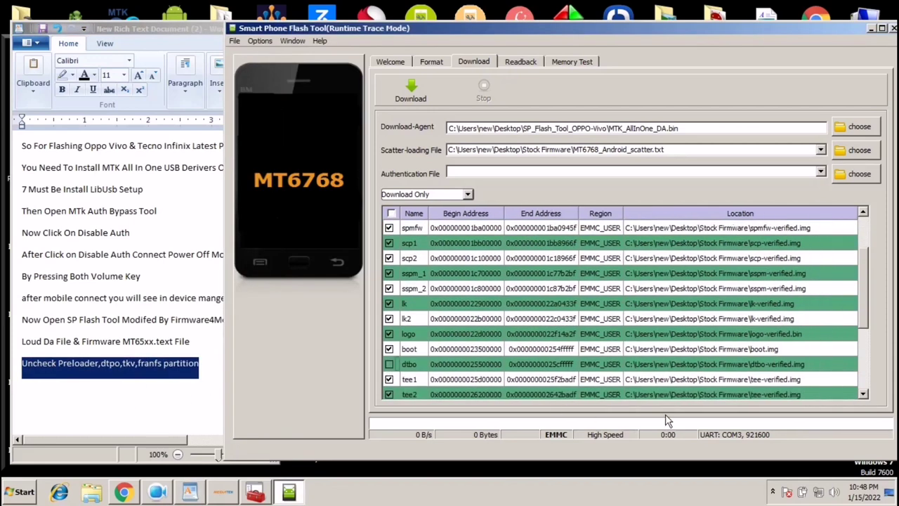
pyautogui.click(863, 395)
pyautogui.click(863, 394)
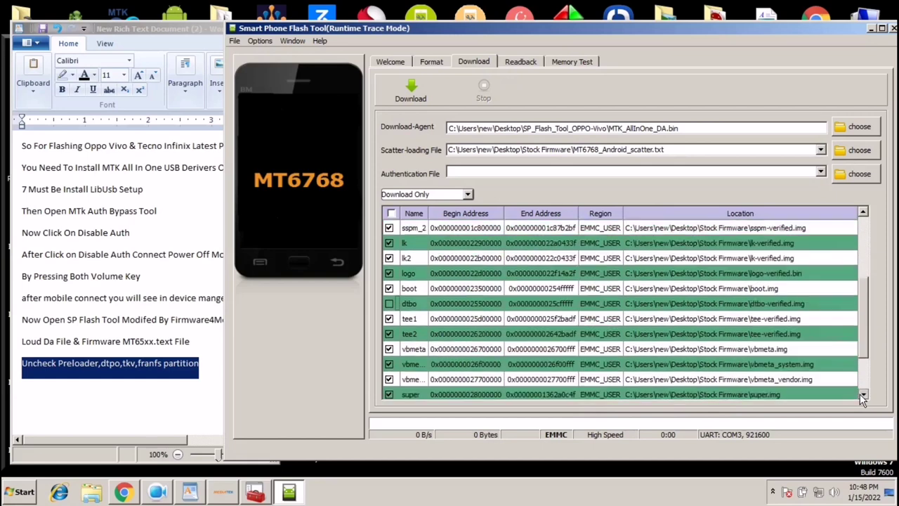
pyautogui.click(863, 395)
pyautogui.click(863, 395)
pyautogui.click(863, 395)
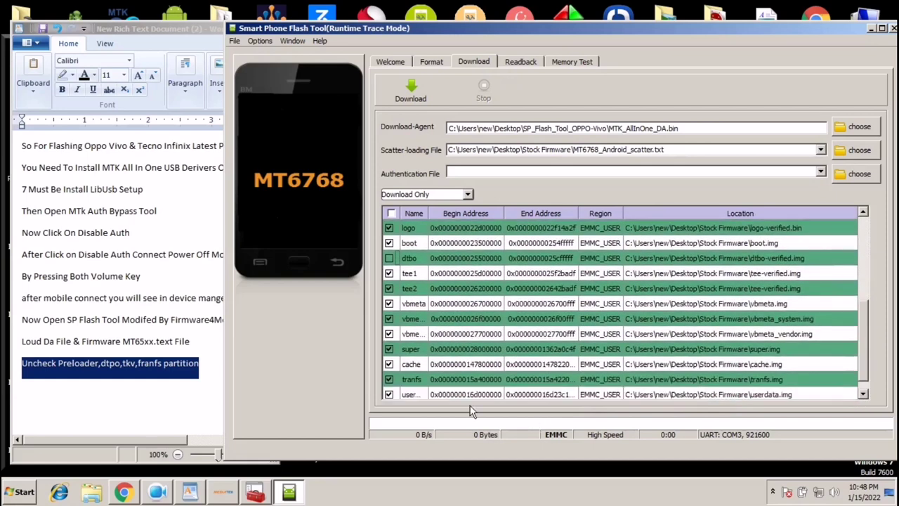
pyautogui.click(388, 379)
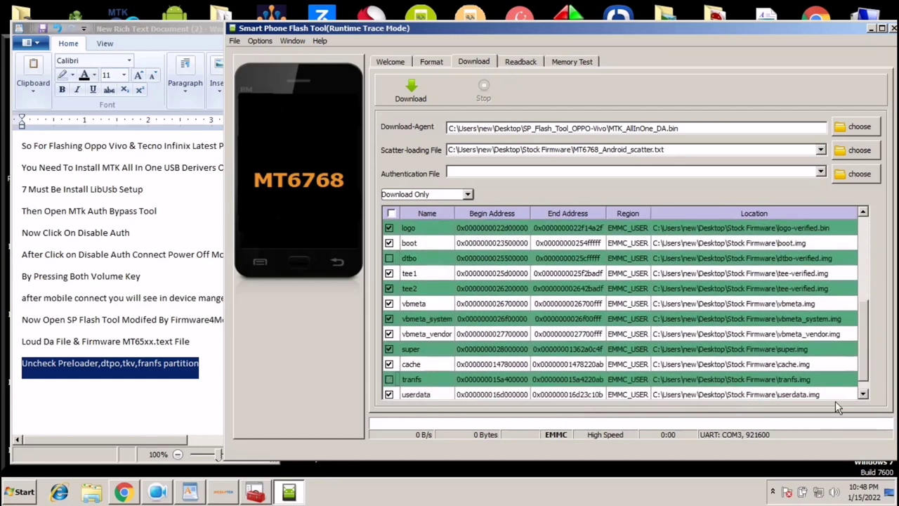
pyautogui.click(863, 394)
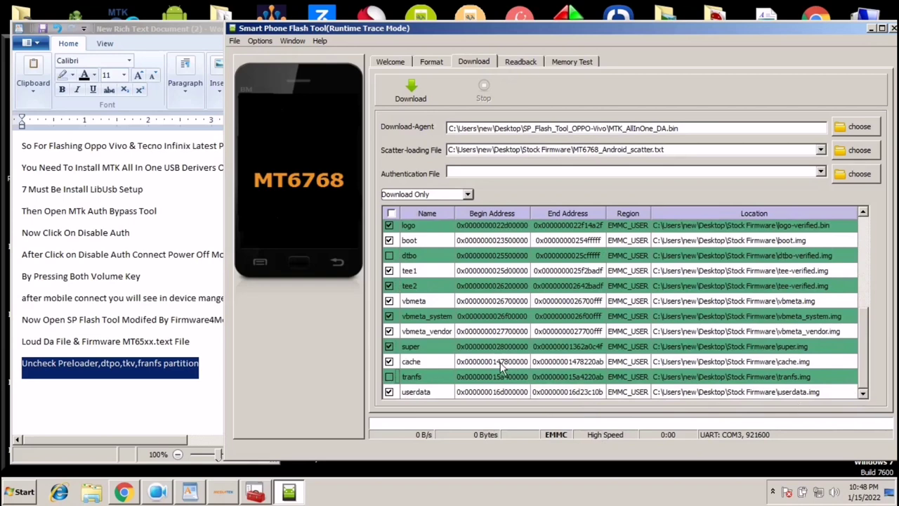
pyautogui.scroll(4, 504, 367)
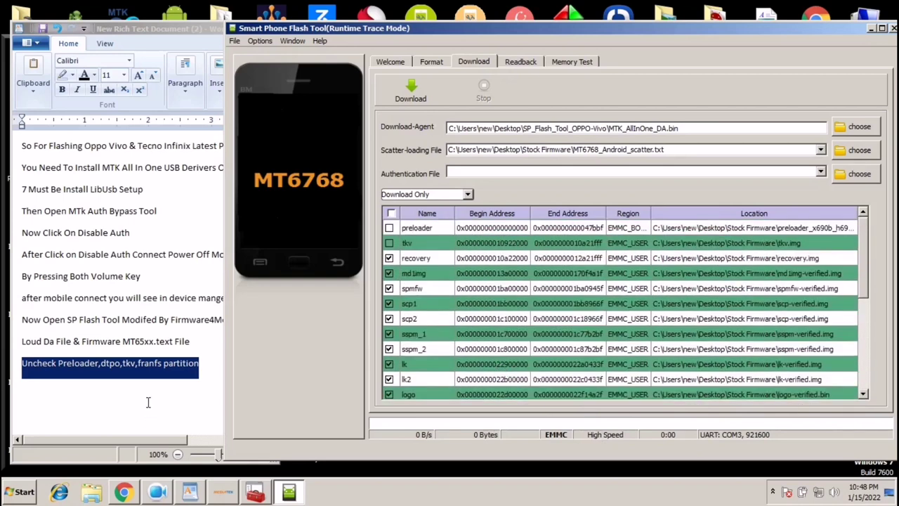
# Add the note line "Now Click On Option & Follow Me" and highlight it
pyautogui.click(207, 373)
pyautogui.press('Return')
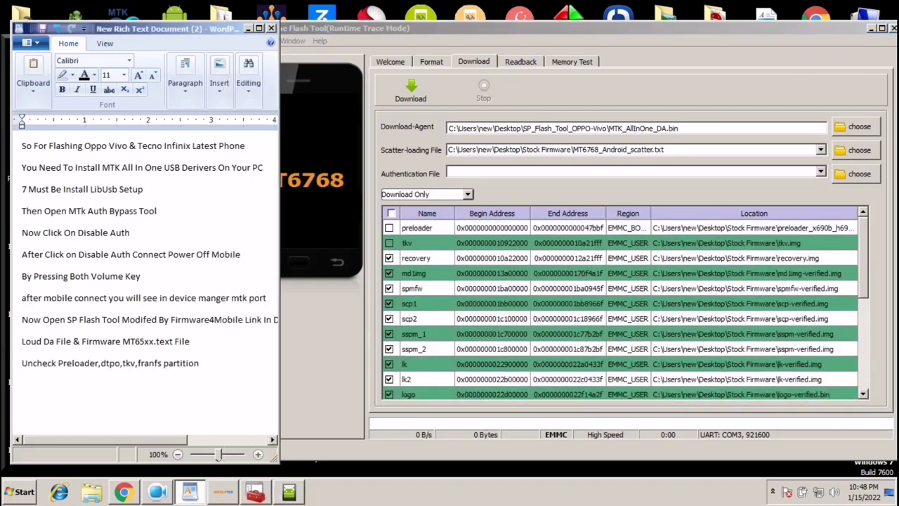
pyautogui.write('Now Open')
pyautogui.press('BackSpace')
pyautogui.press('BackSpace')
pyautogui.press('BackSpace')
pyautogui.press('BackSpace')
pyautogui.press('BackSpace')
pyautogui.write('Click On Optio')
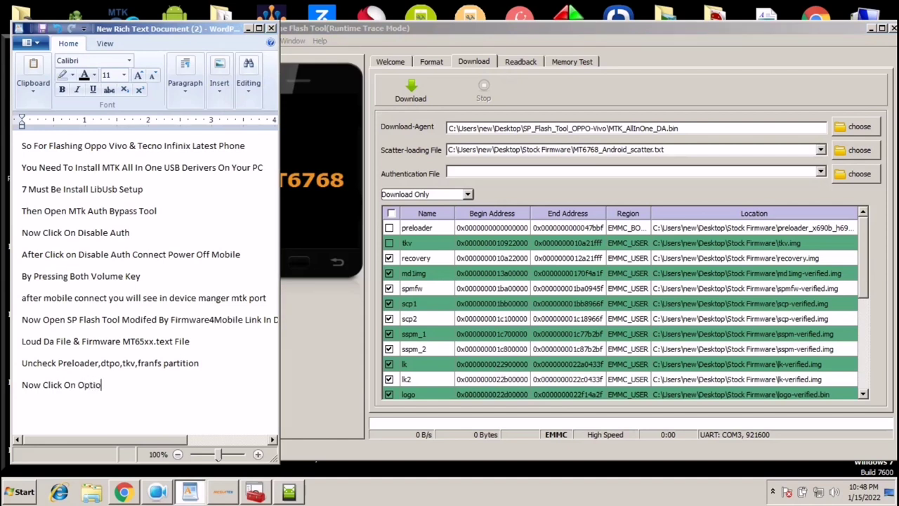
pyautogui.write('n & Follow Me')
pyautogui.tripleClick(156, 390)
# Open the flash tool's Connection options with UART selected and move the Option dialog clear of the notes
pyautogui.click(337, 28)
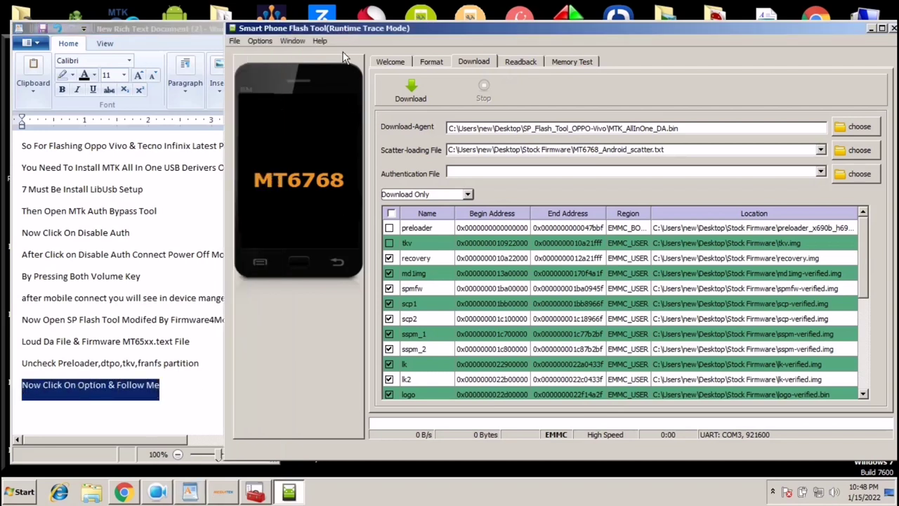
pyautogui.click(260, 43)
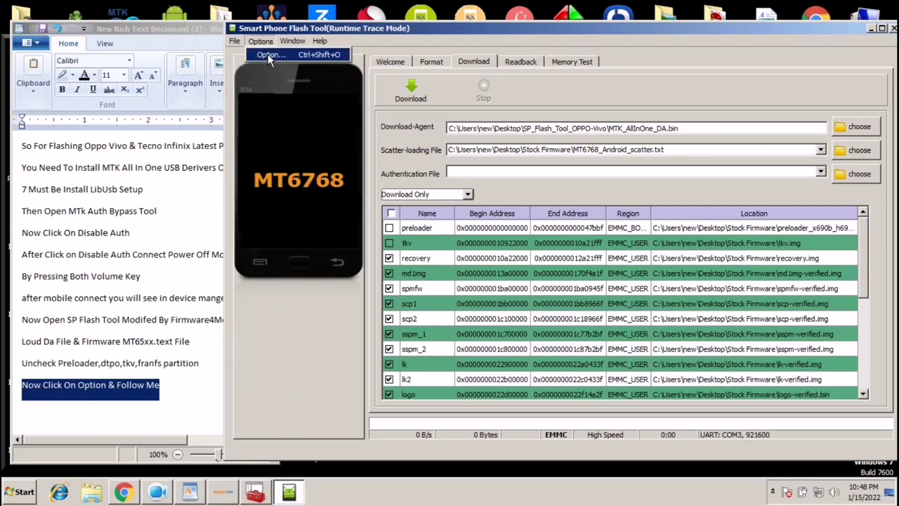
pyautogui.click(267, 55)
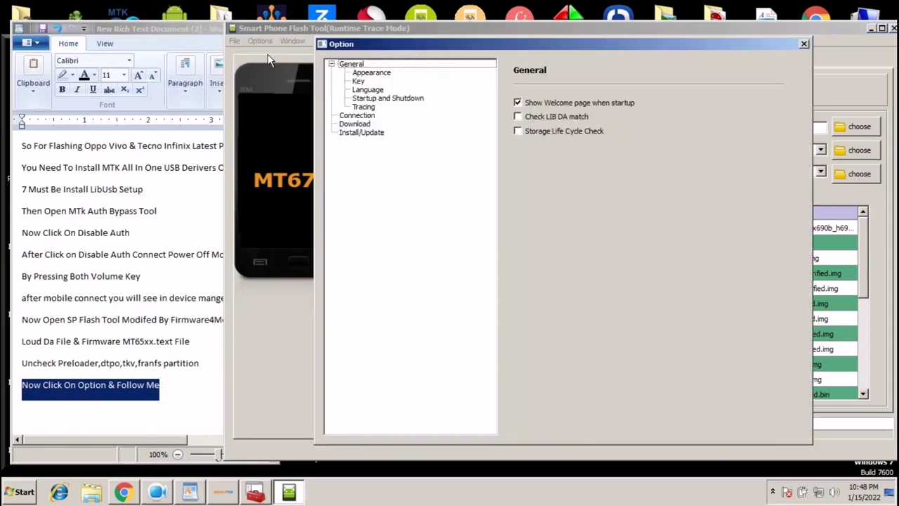
pyautogui.click(356, 115)
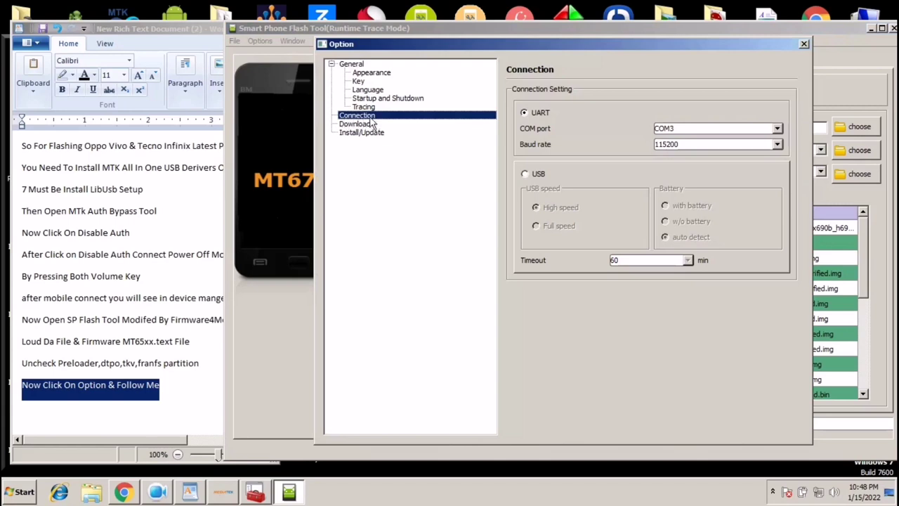
pyautogui.click(525, 114)
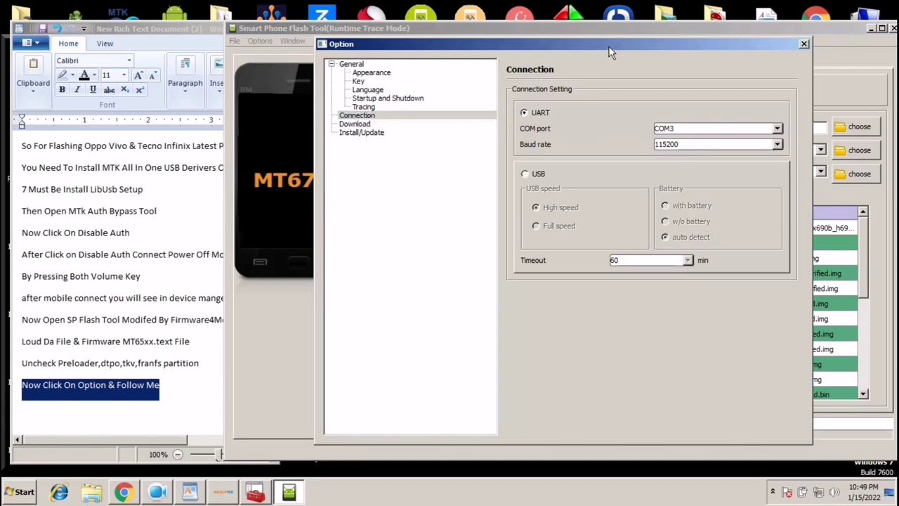
pyautogui.moveTo(608, 52); pyautogui.dragTo(660, 52)
# Add the note line "Sekect Your Mobile MTK Port" at the end of the notes
pyautogui.click(163, 382)
pyautogui.click(174, 387)
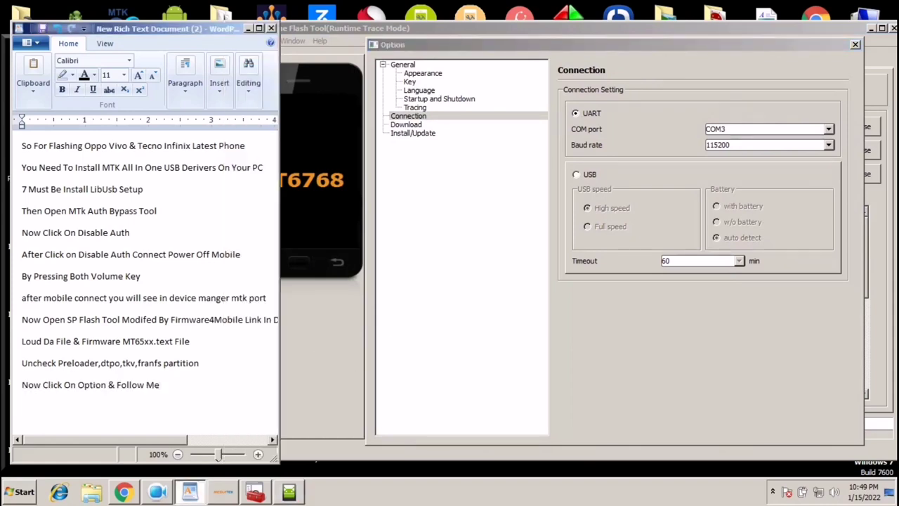
pyautogui.write('Sekect Your Mobile M')
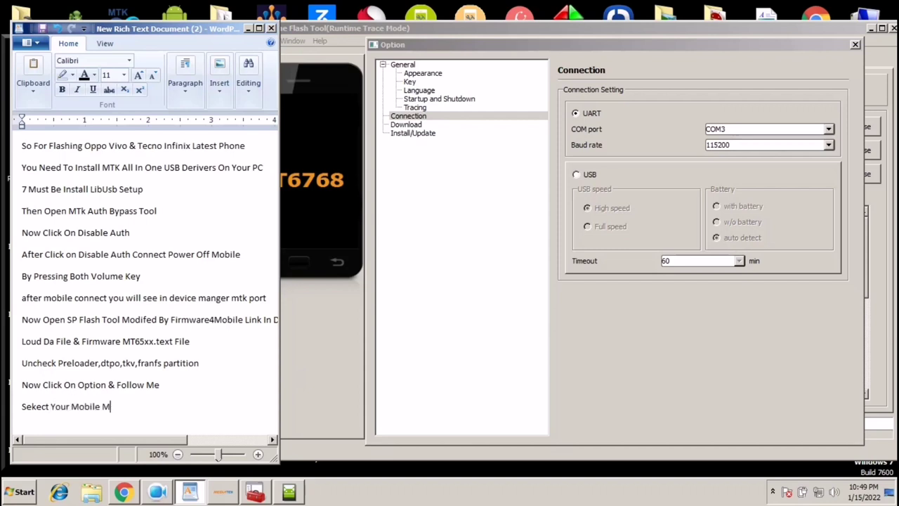
pyautogui.write('TK Port')
# Check the MediaTek USB Port number in Device Manager and select COM3 as the UART COM port in the flash tool
pyautogui.click(256, 492)
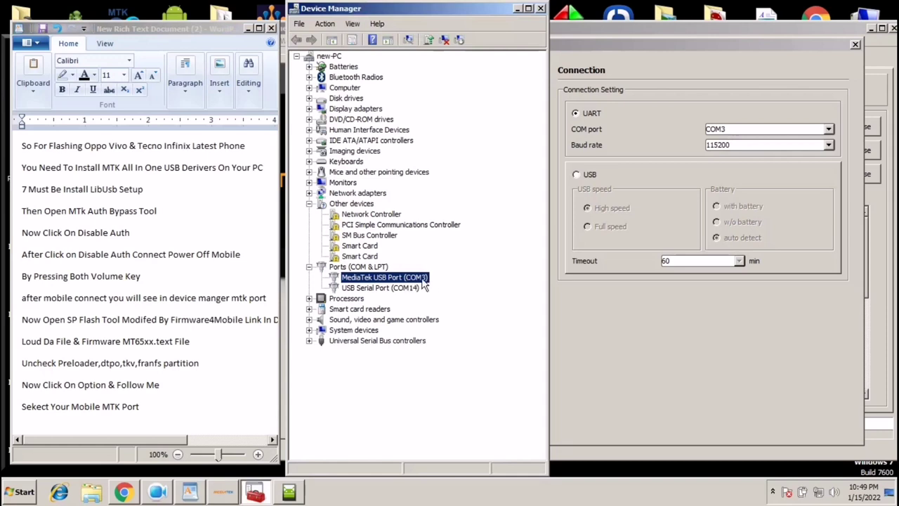
pyautogui.click(688, 98)
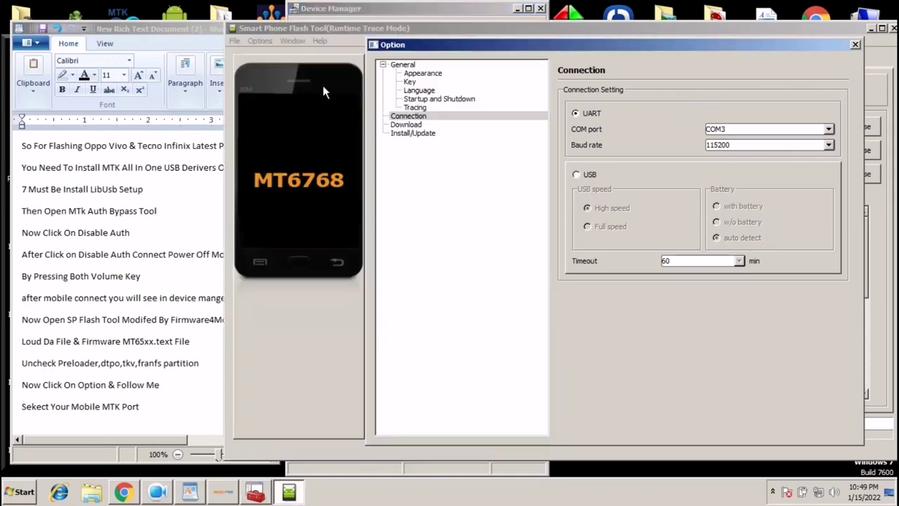
pyautogui.click(764, 129)
pyautogui.click(749, 141)
# Add the note line "Select BuadRate High" below the MTK port line
pyautogui.click(175, 397)
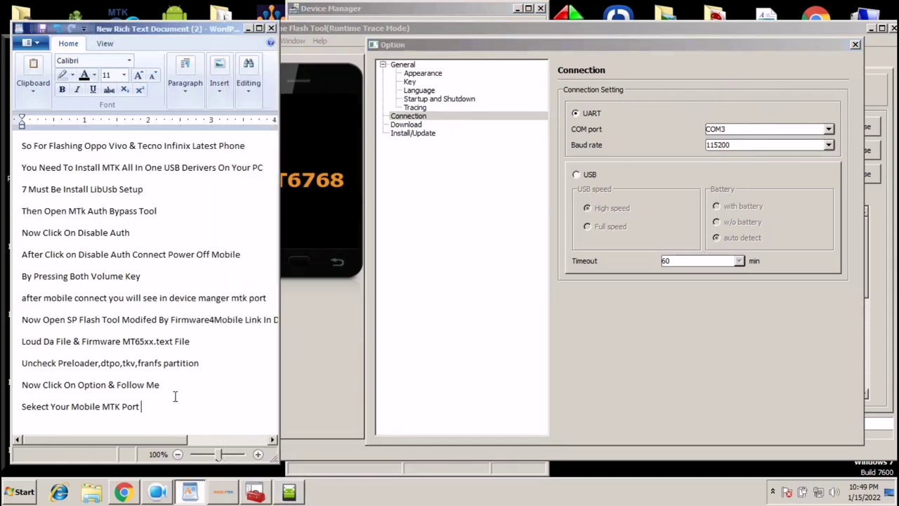
pyautogui.press('Return')
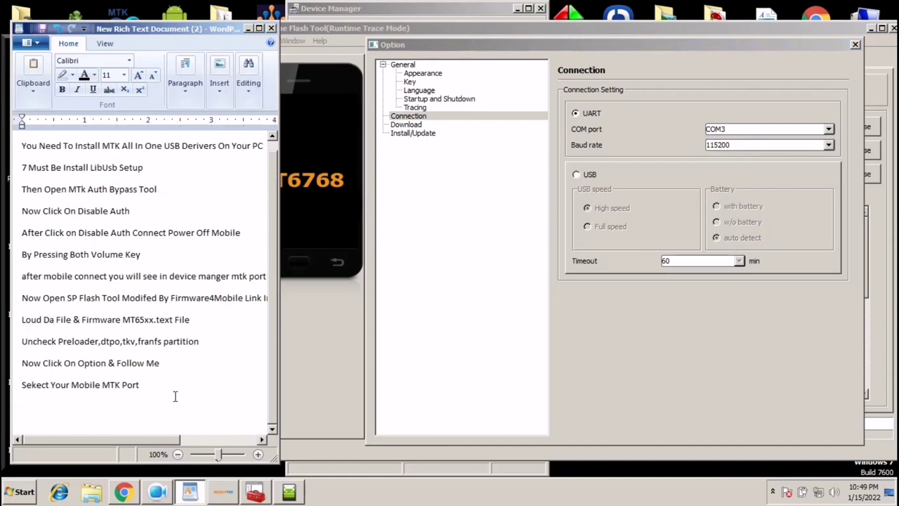
pyautogui.write('Select BuadRate High')
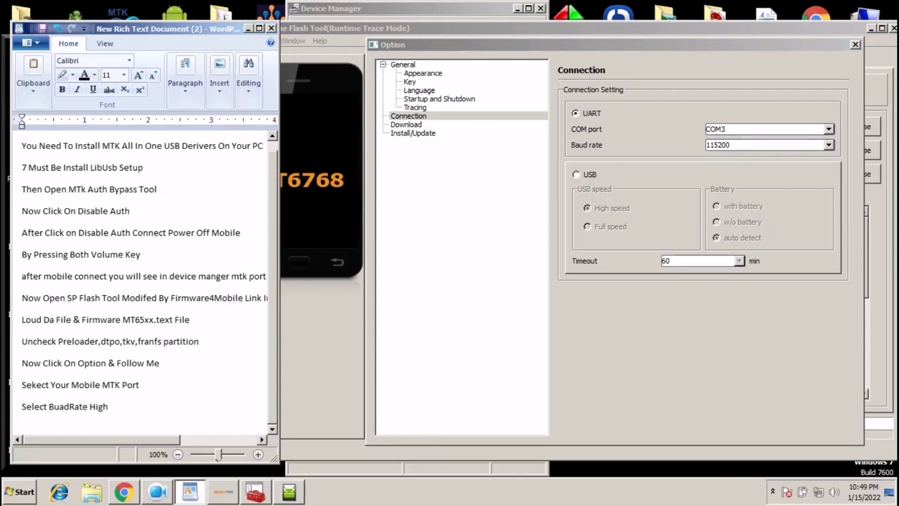
# Set the UART baud rate to 921600 and close the Option dialog
pyautogui.click(751, 147)
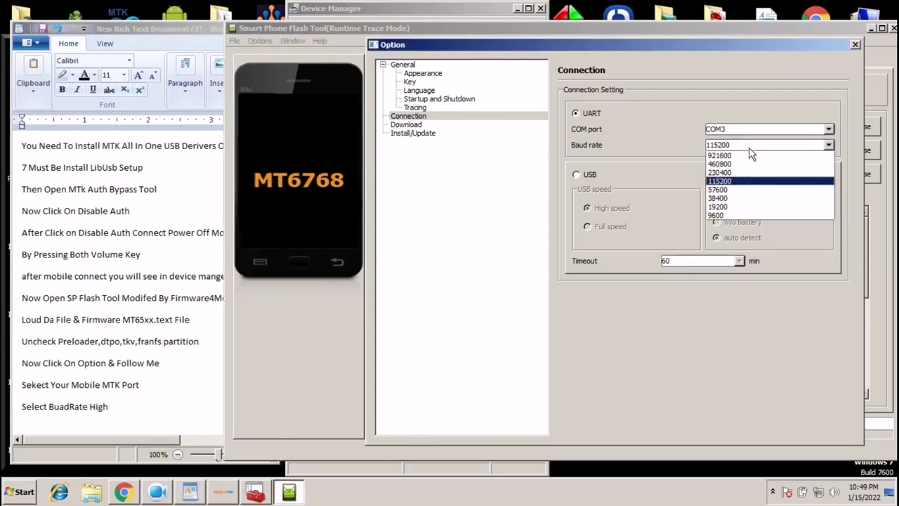
pyautogui.click(748, 154)
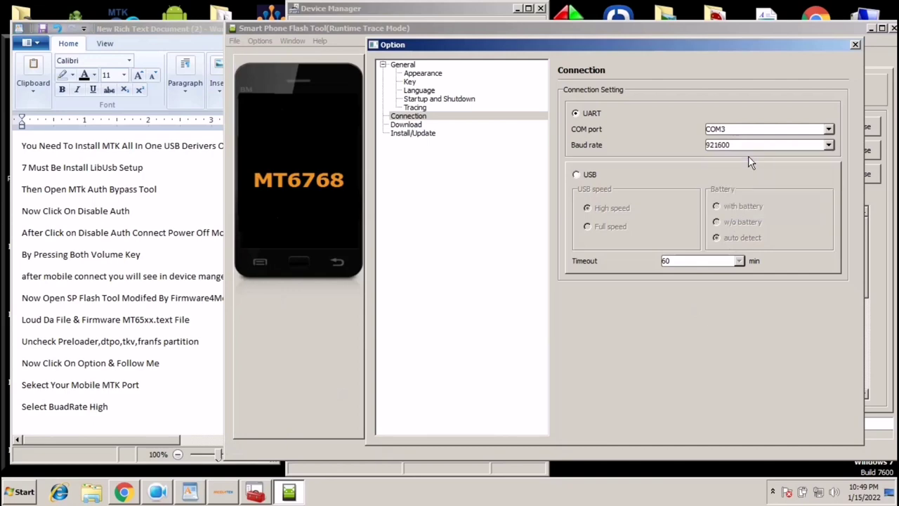
pyautogui.click(855, 46)
# Add the note lines "Now Click On Downlowd" and "Flashing Start" and highlight both
pyautogui.click(211, 406)
pyautogui.press('Return')
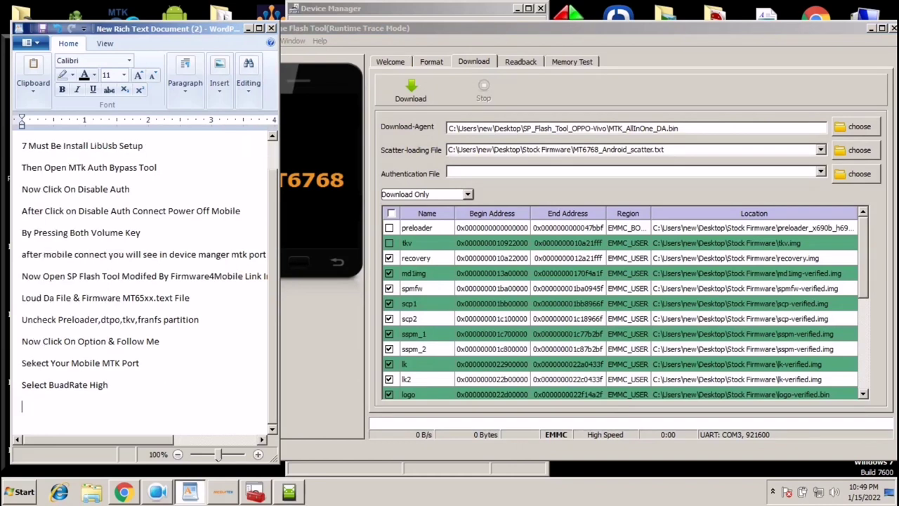
pyautogui.write('Now Click On Downlowd')
pyautogui.press('Return')
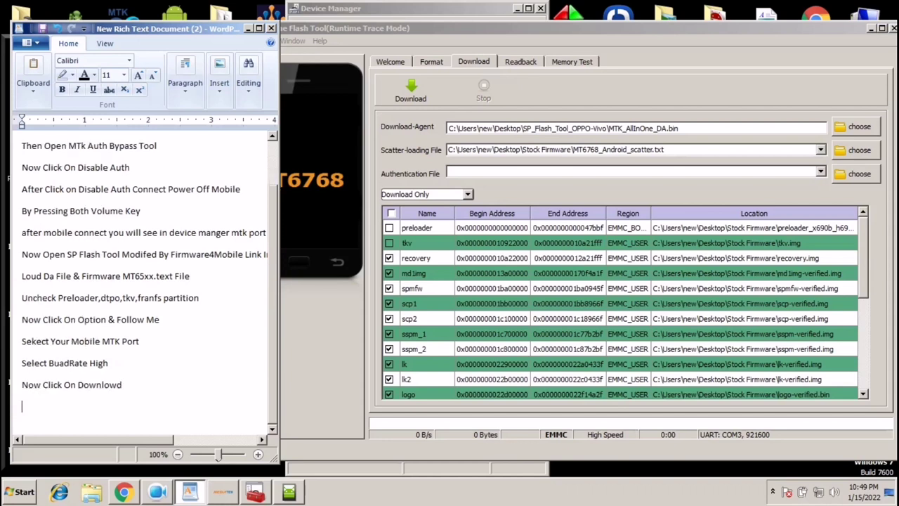
pyautogui.write('Flashing Start')
pyautogui.moveTo(59, 401); pyautogui.dragTo(14, 385)
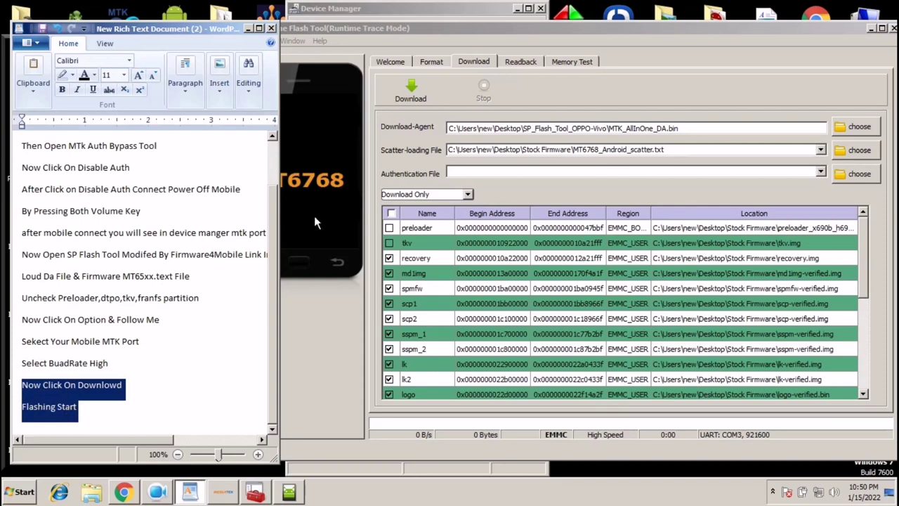
# Switch to the flash tool and start downloading the stock firmware to the phone
pyautogui.click(338, 29)
pyautogui.click(391, 92)
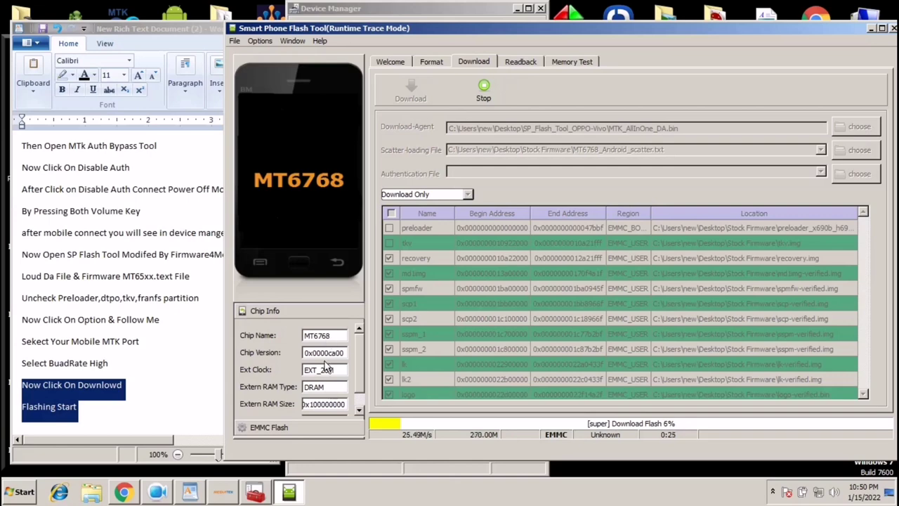
# Add the note line "Don,t Forgot To Subscribe & Like" below "Flashing Start" in the WordPad notes
pyautogui.click(135, 419)
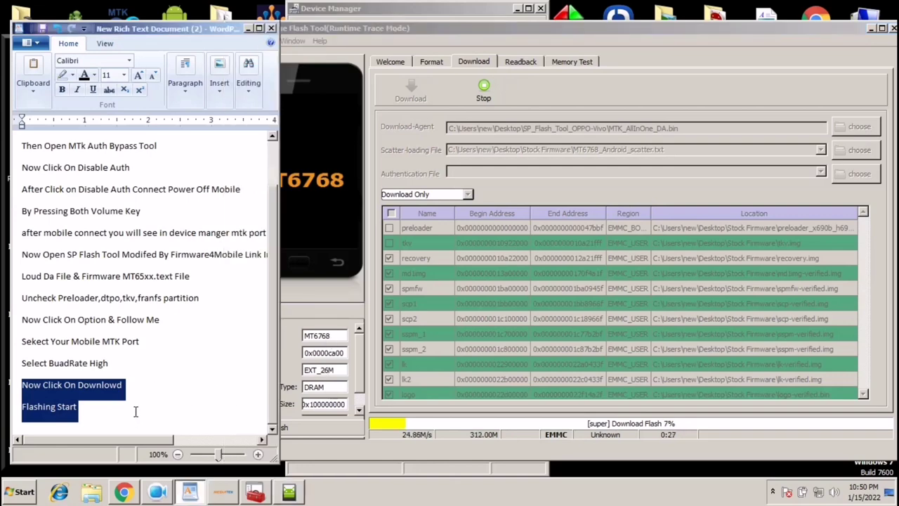
pyautogui.click(135, 419)
pyautogui.press('Return')
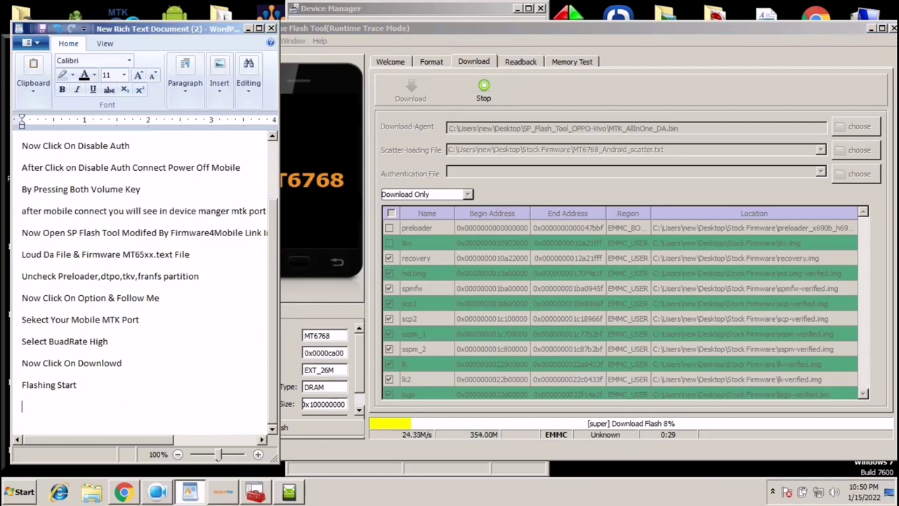
pyautogui.write('Don,t Forgot ')
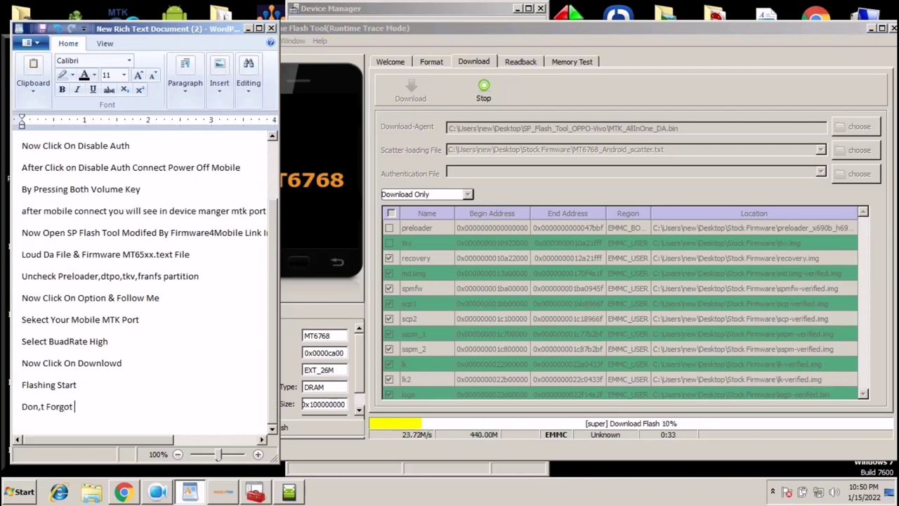
pyautogui.write('To Subscribe ')
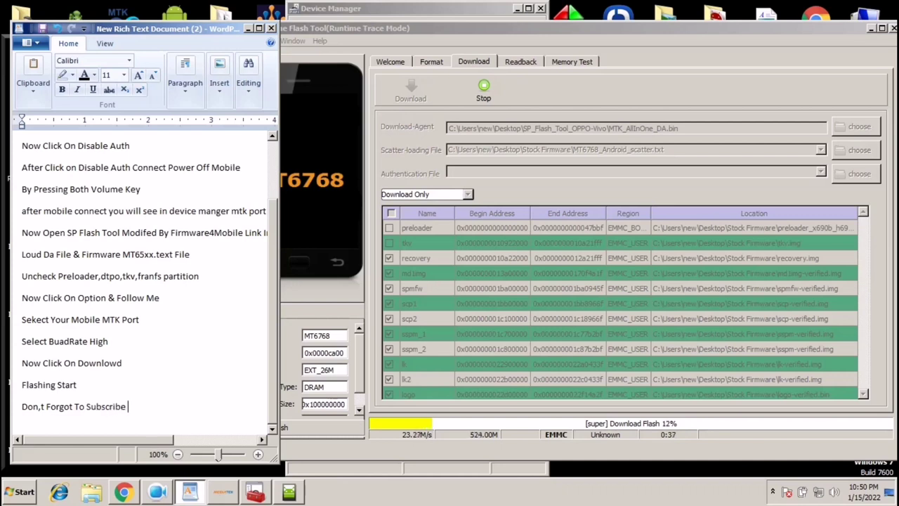
pyautogui.write('& Like M')
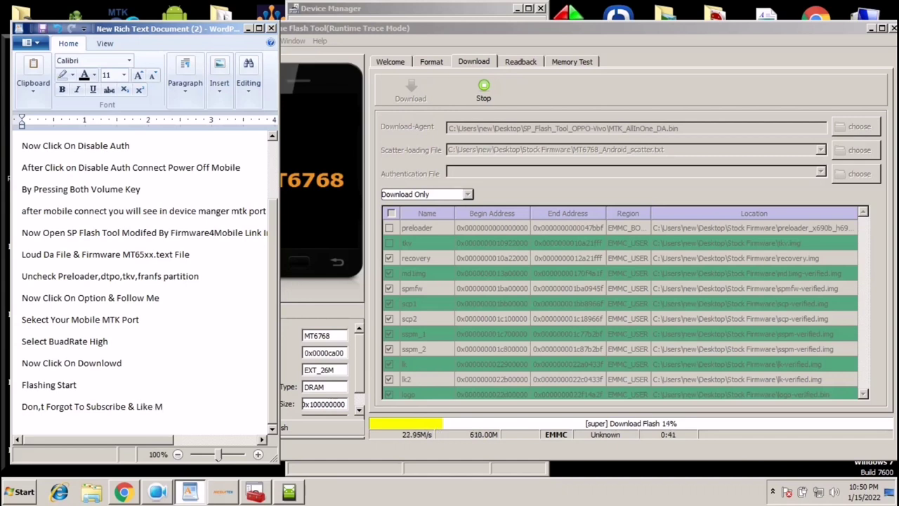
pyautogui.press('BackSpace')
pyautogui.press('BackSpace')
pyautogui.moveTo(155, 407); pyautogui.dragTo(26, 144)
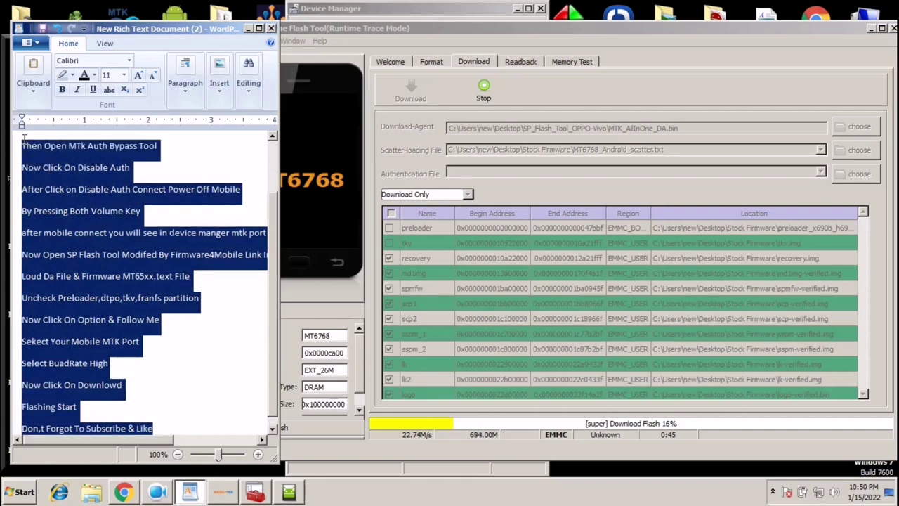
pyautogui.scroll(2, 78, 203)
pyautogui.scroll(-1, 83, 184)
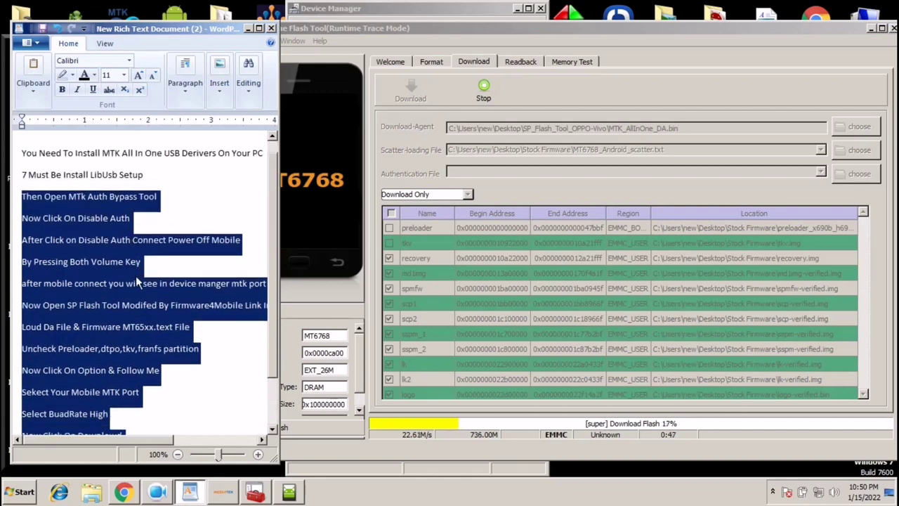
pyautogui.rightClick(132, 254)
pyautogui.moveTo(168, 319)
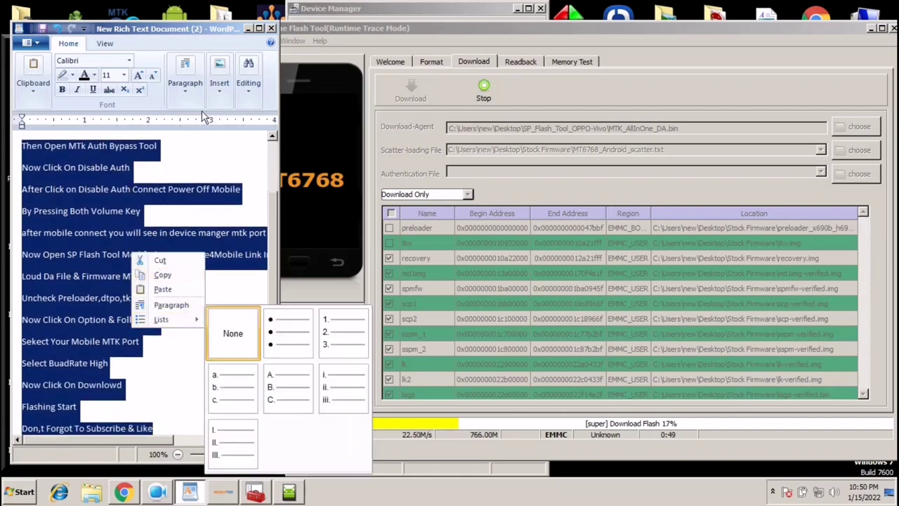
pyautogui.click(180, 175)
pyautogui.click(129, 372)
# Make all the note text bold and reduce the document zoom to 70%
pyautogui.moveTo(176, 433); pyautogui.dragTo(142, 151)
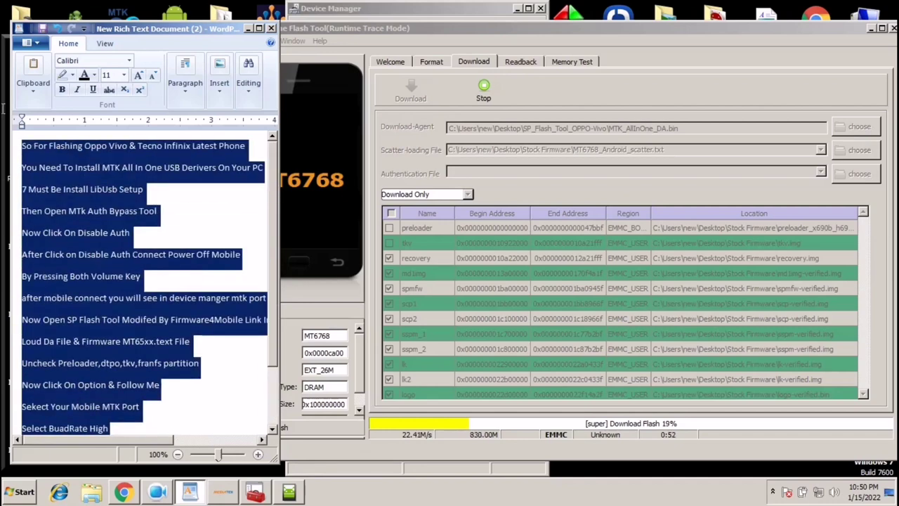
pyautogui.click(62, 89)
pyautogui.click(216, 399)
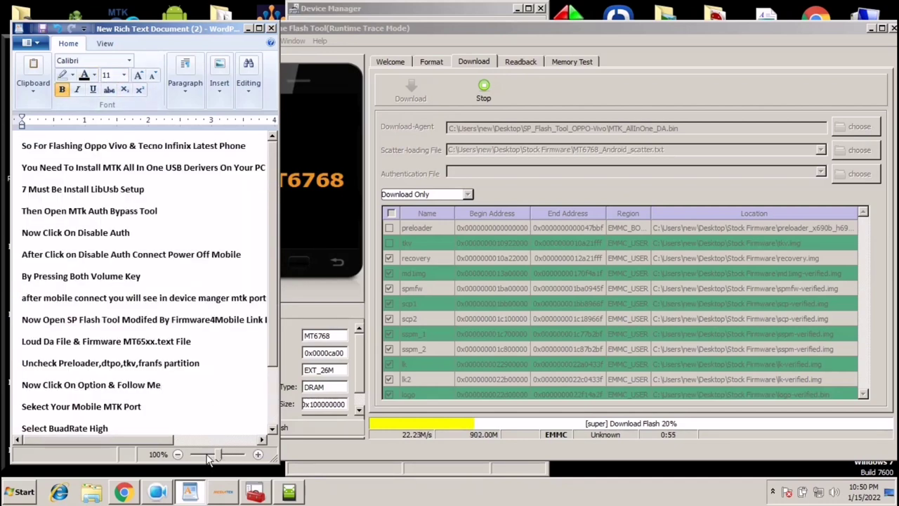
pyautogui.click(178, 453)
pyautogui.click(178, 454)
pyautogui.click(179, 454)
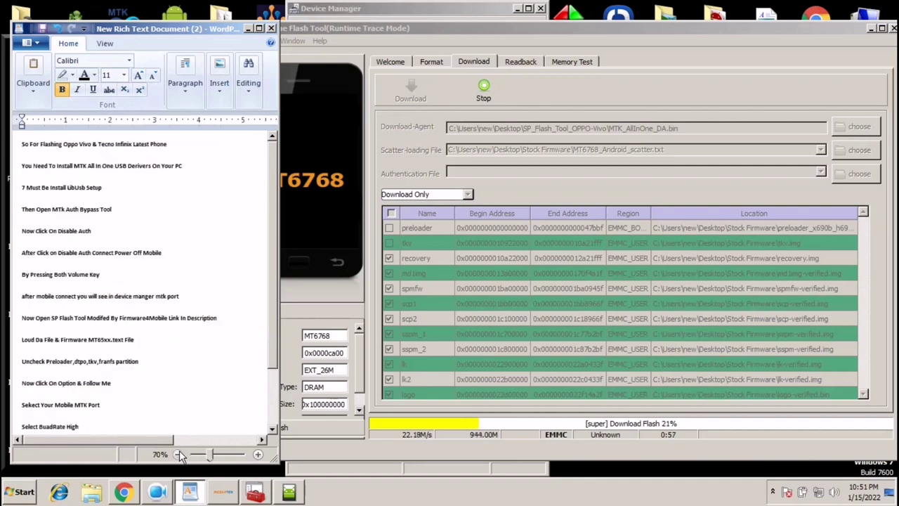
pyautogui.scroll(-3, 128, 422)
pyautogui.moveTo(22, 361); pyautogui.dragTo(22, 184)
pyautogui.click(116, 300)
pyautogui.rightClick(117, 303)
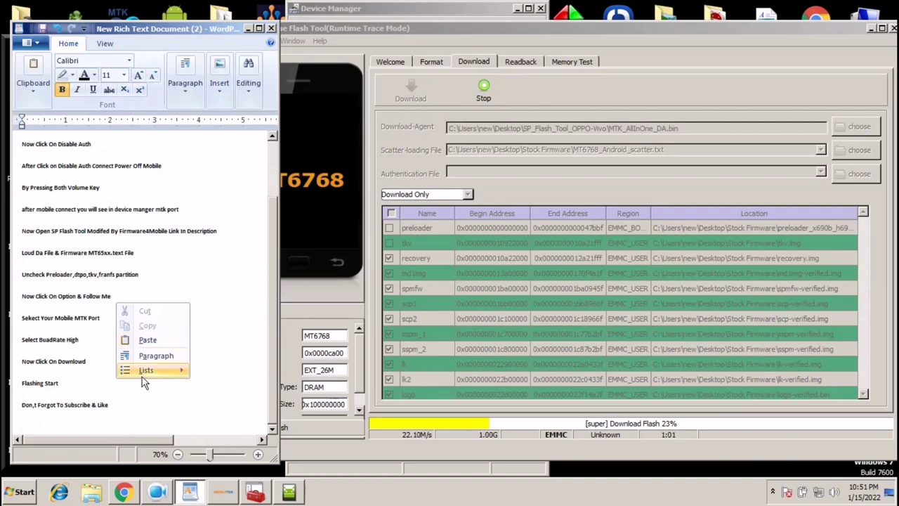
pyautogui.press('Escape')
# Set the font size of all the note text to 18
pyautogui.moveTo(112, 420); pyautogui.dragTo(4, 137)
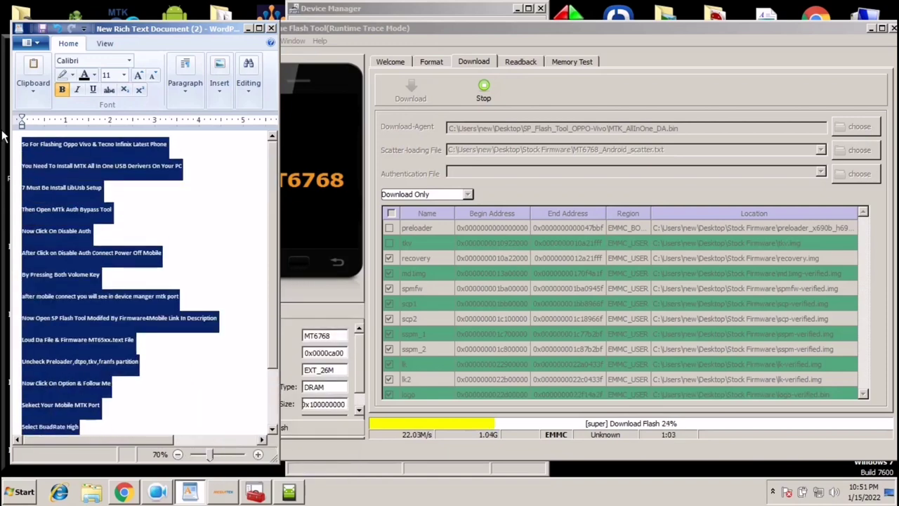
pyautogui.click(123, 75)
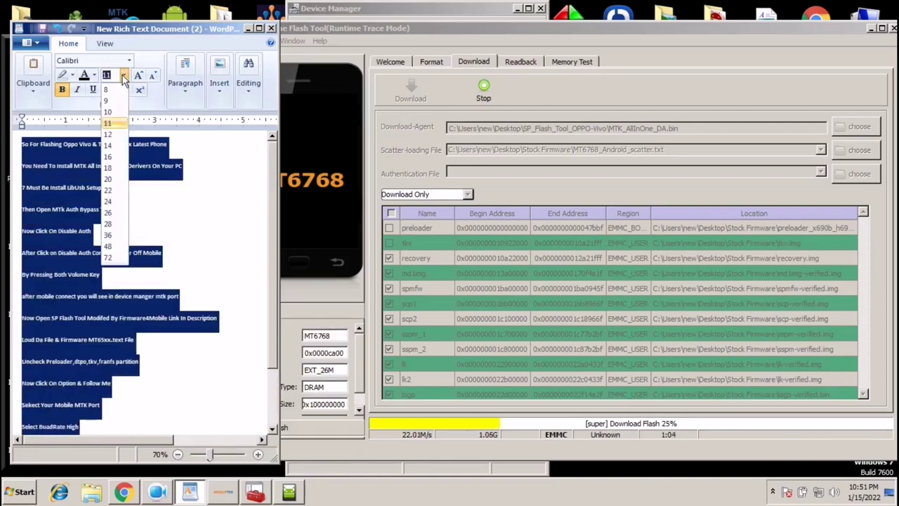
pyautogui.click(117, 168)
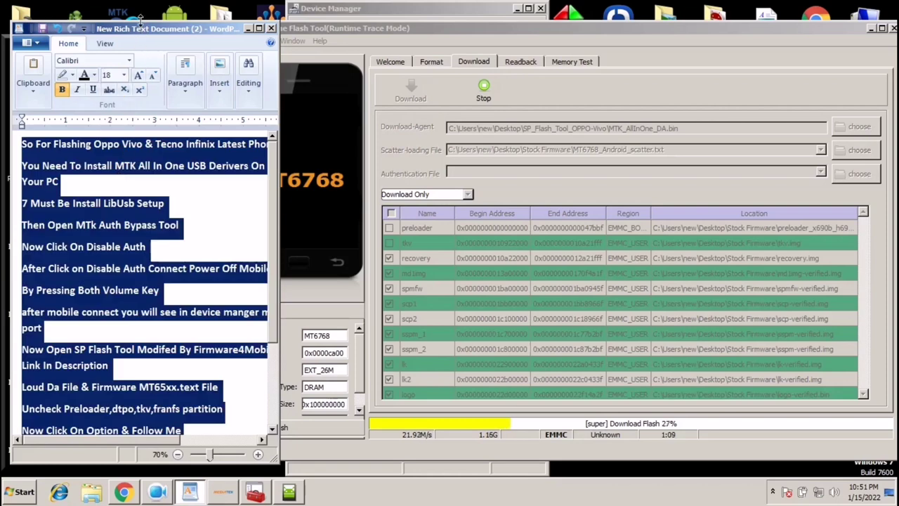
# Extend the notes window to full screen height, widen it slightly, and set its zoom to 60%
pyautogui.doubleClick(143, 23)
pyautogui.moveTo(279, 84); pyautogui.dragTo(334, 84)
pyautogui.click(232, 466)
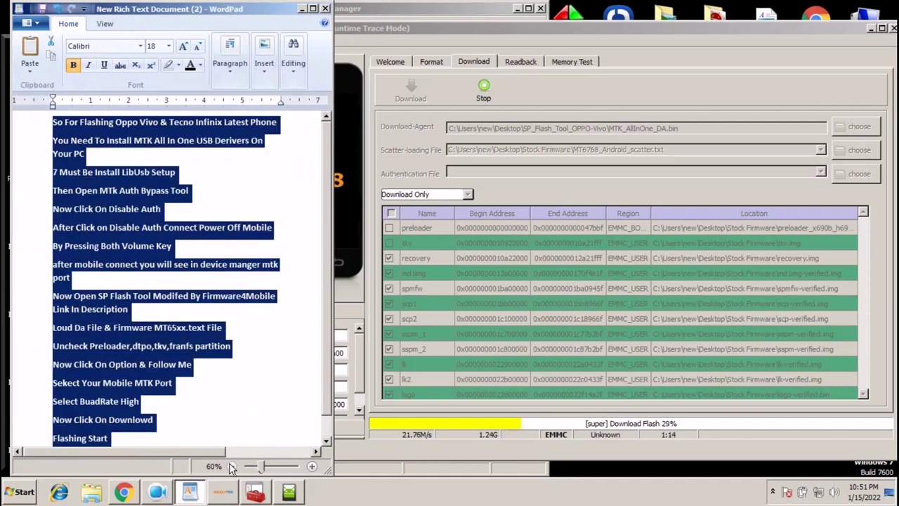
pyautogui.click(231, 466)
pyautogui.click(312, 467)
pyautogui.click(279, 289)
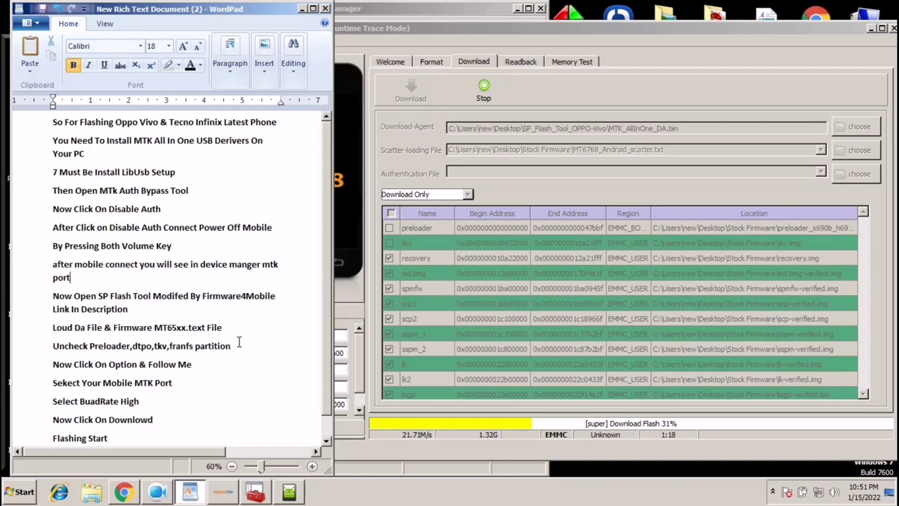
# Review the opening note lines by highlighting each in turn, from the phone brands down to the LibUsb setup
pyautogui.click(44, 127)
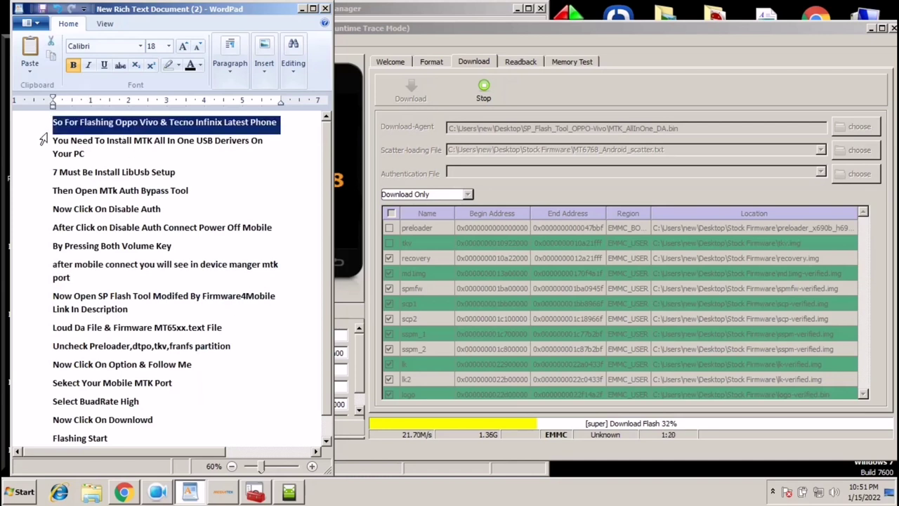
pyautogui.click(44, 144)
pyautogui.click(43, 155)
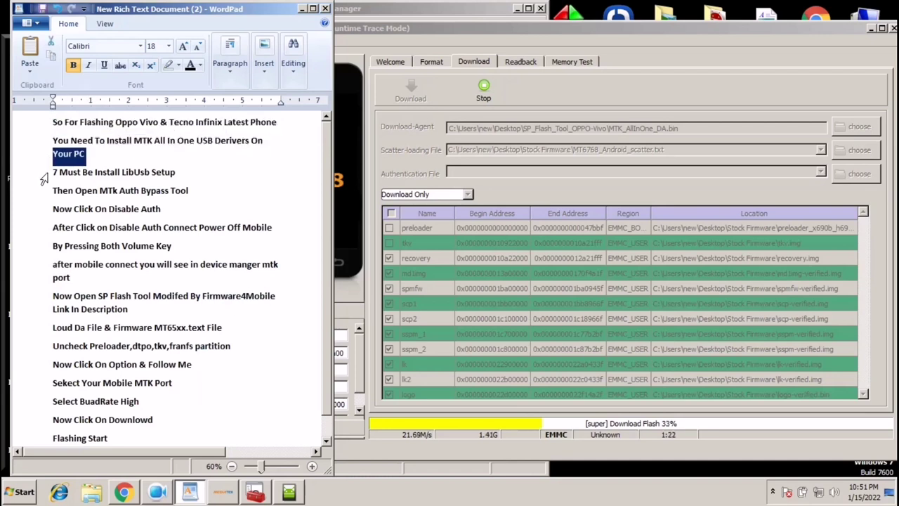
pyautogui.click(42, 175)
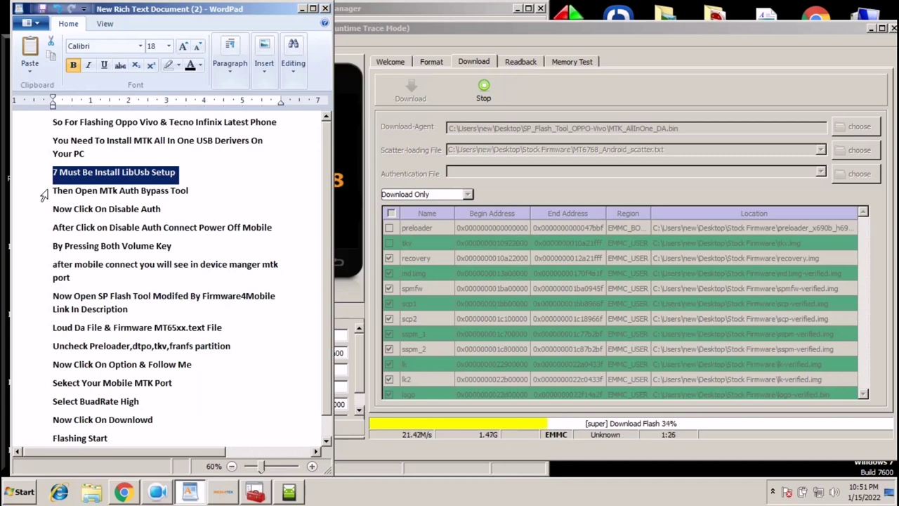
# Delete the stray "7" and space before "Must Be Install LibUsb Setup"
pyautogui.click(59, 174)
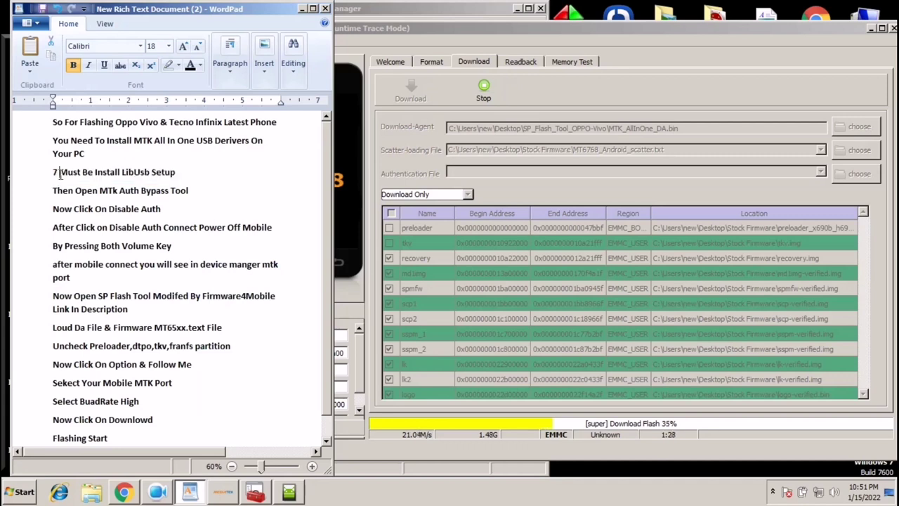
pyautogui.press('BackSpace')
pyautogui.press('BackSpace')
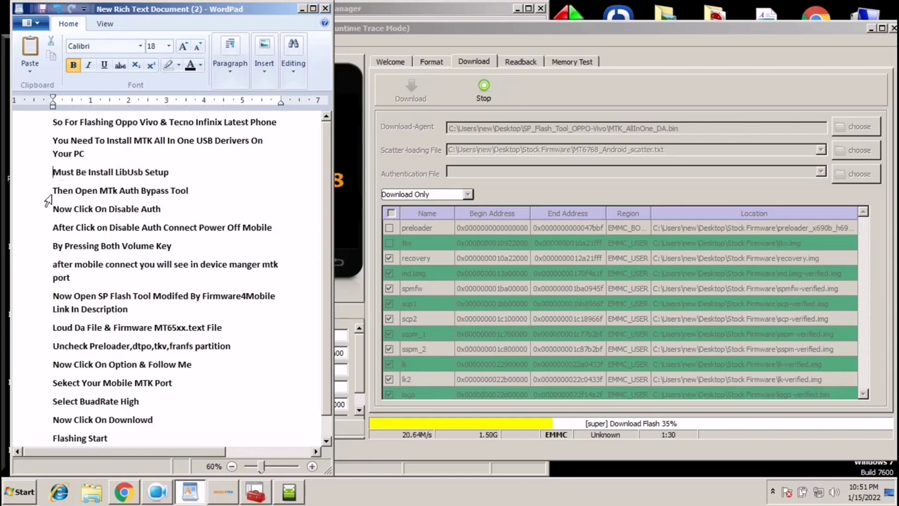
# Review the remaining instructions by highlighting each line in turn, from the auth bypass tool down to the partitions to uncheck
pyautogui.click(47, 200)
pyautogui.click(45, 214)
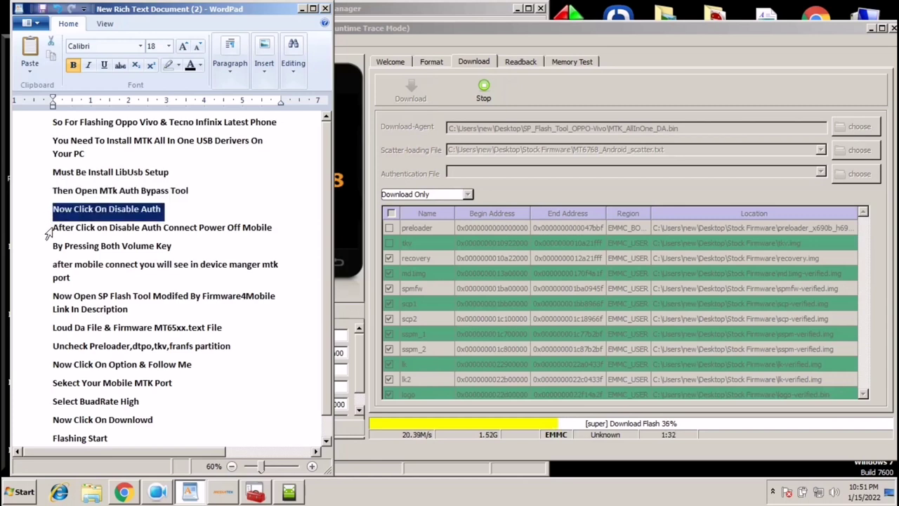
pyautogui.click(46, 232)
pyautogui.click(48, 252)
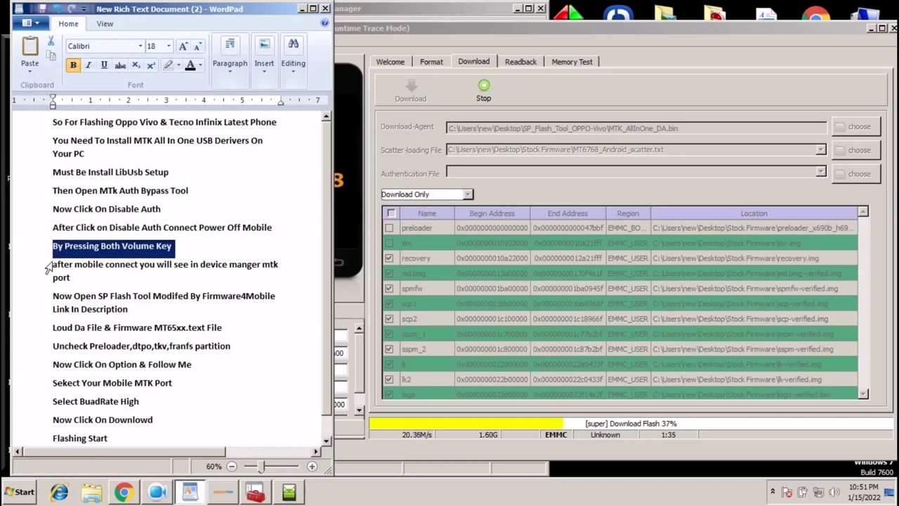
pyautogui.click(46, 266)
pyautogui.click(44, 270)
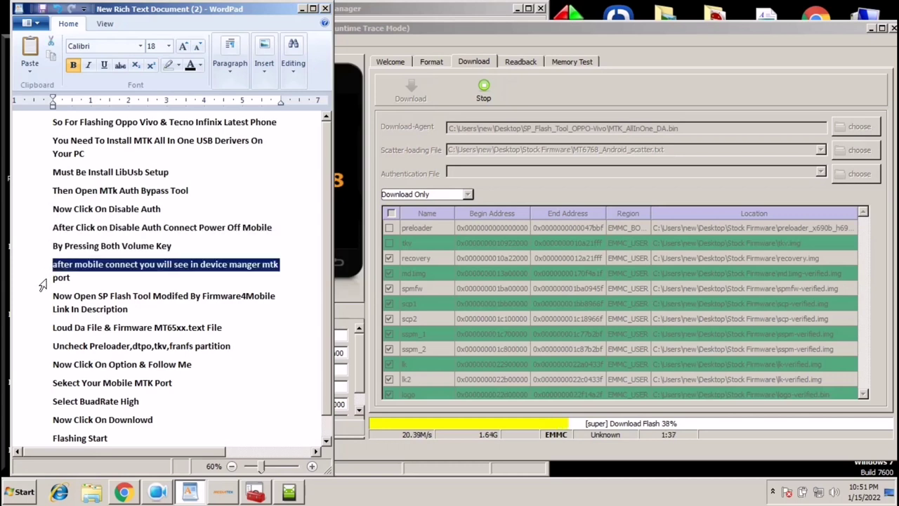
pyautogui.click(41, 278)
pyautogui.click(42, 305)
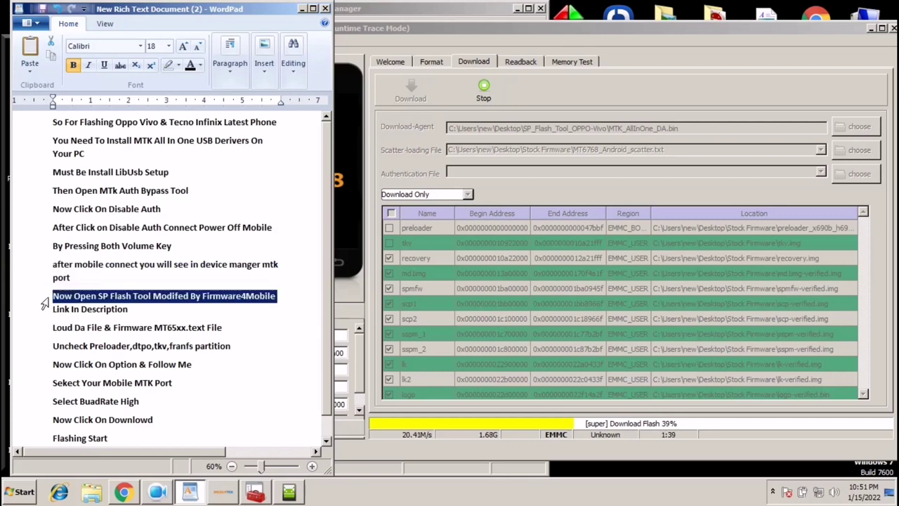
pyautogui.click(44, 312)
pyautogui.click(42, 330)
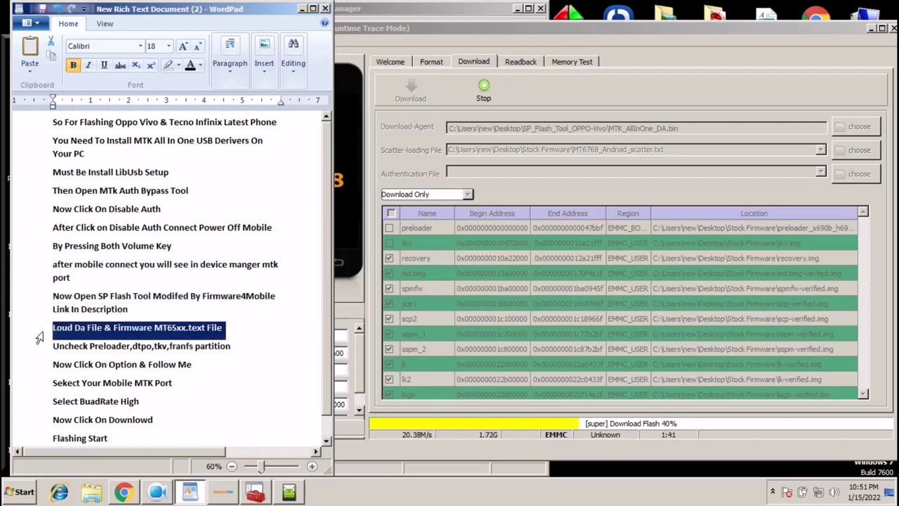
pyautogui.click(44, 348)
# Add the note line "All Files & Tools Link In Description" below the subscribe line at the end of the notes
pyautogui.click(127, 419)
pyautogui.hotkey('ctrl', 'End')
pyautogui.press('Return')
pyautogui.write('Don,t Forgot To Subscribe & Like')
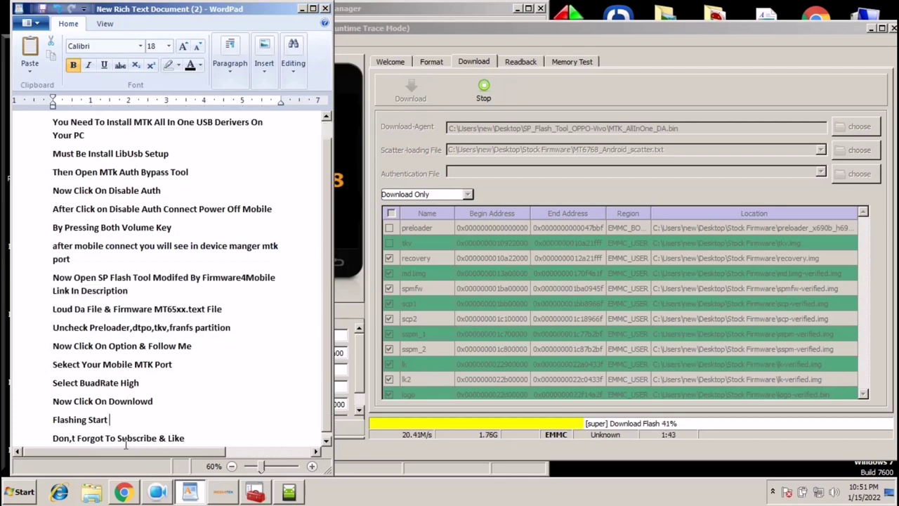
pyautogui.press('Return')
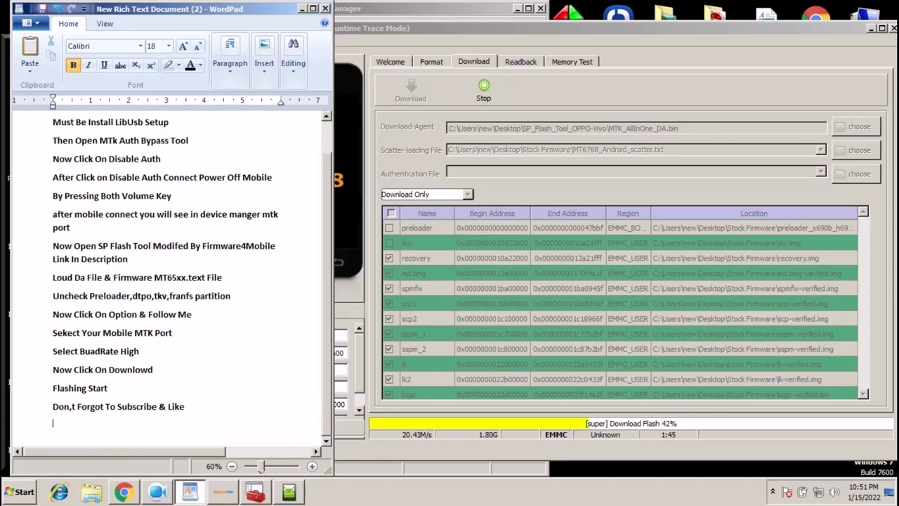
pyautogui.write('All Files ')
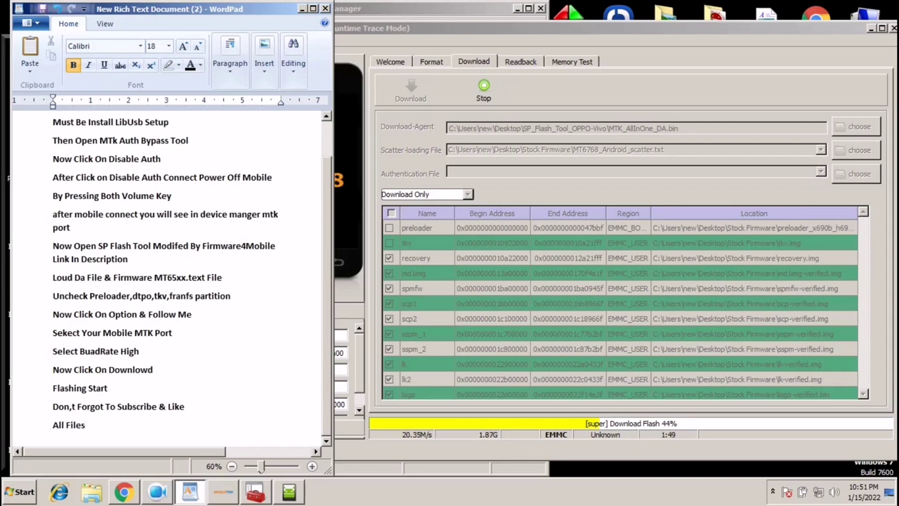
pyautogui.write('& Tools Link I')
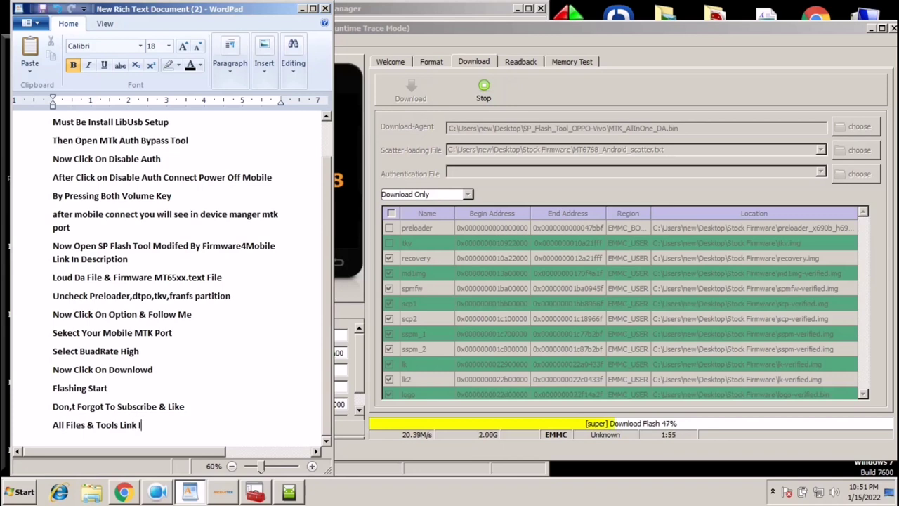
pyautogui.write('n Description')
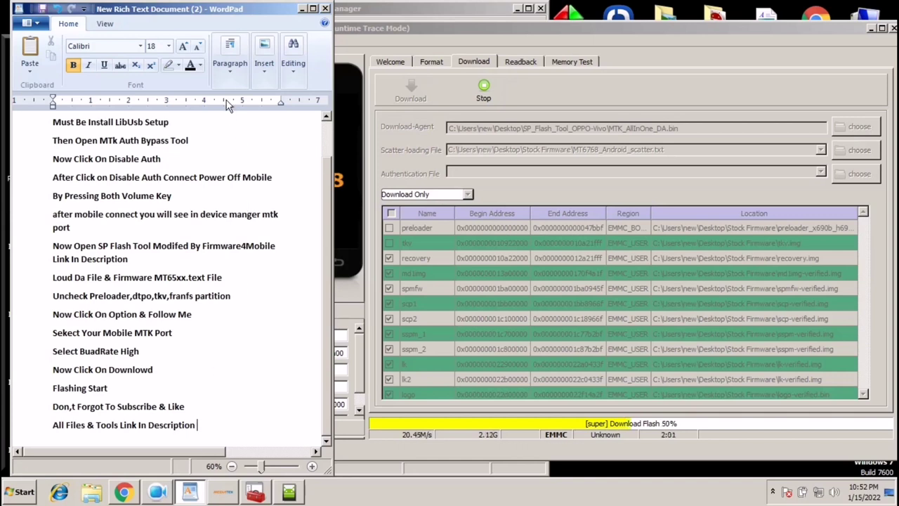
# Switch back to the flash tool and dismiss the "Download Ok" dialog once flashing completes
pyautogui.click(356, 39)
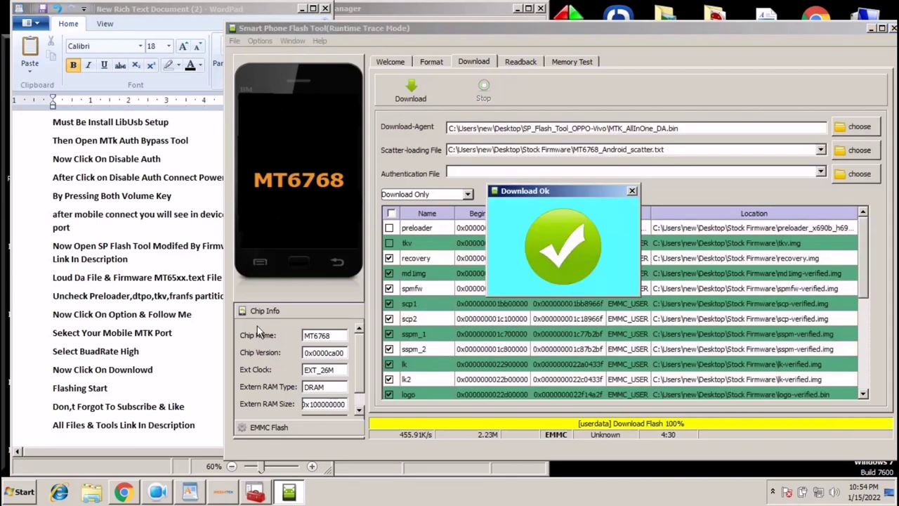
pyautogui.click(632, 191)
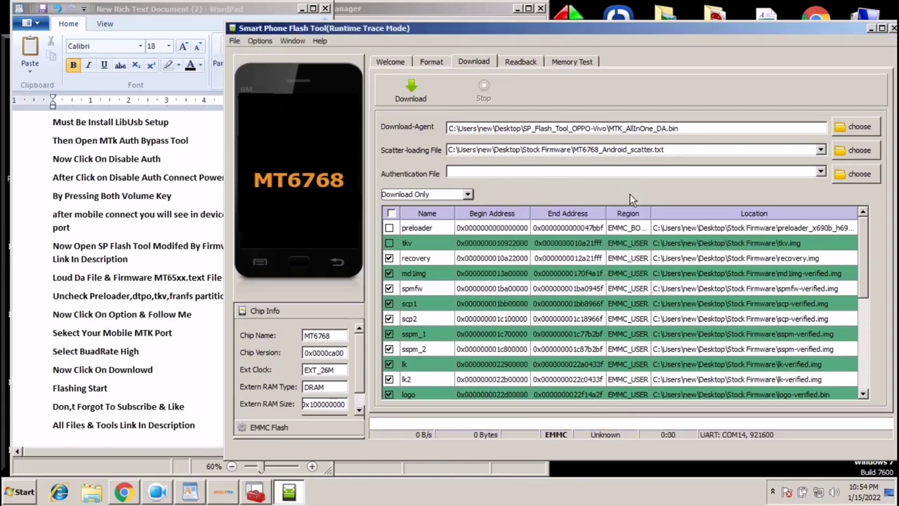
# Close the flash tool and the MTK Auth Bypass Tool
pyautogui.click(892, 29)
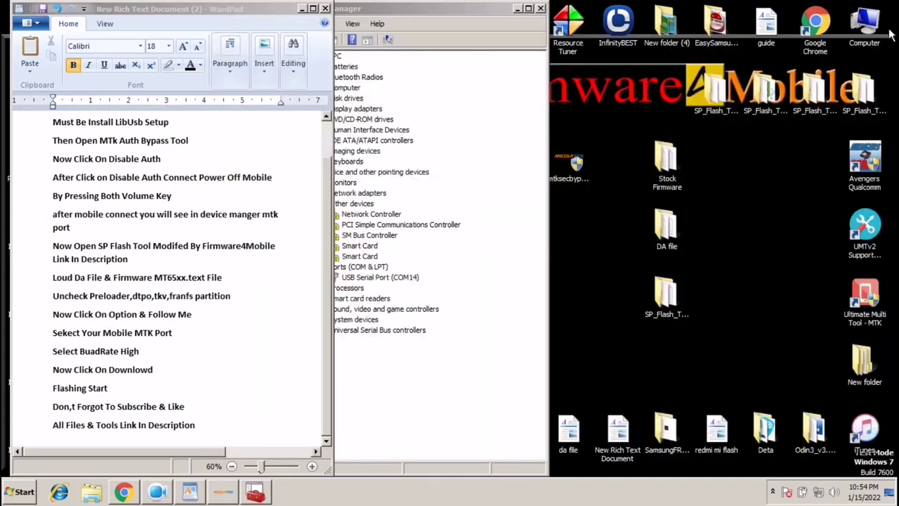
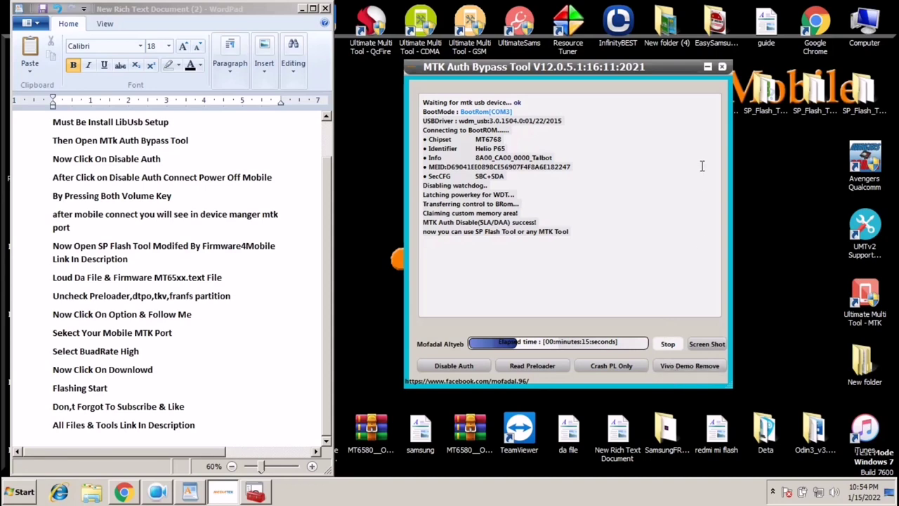
pyautogui.click(722, 67)
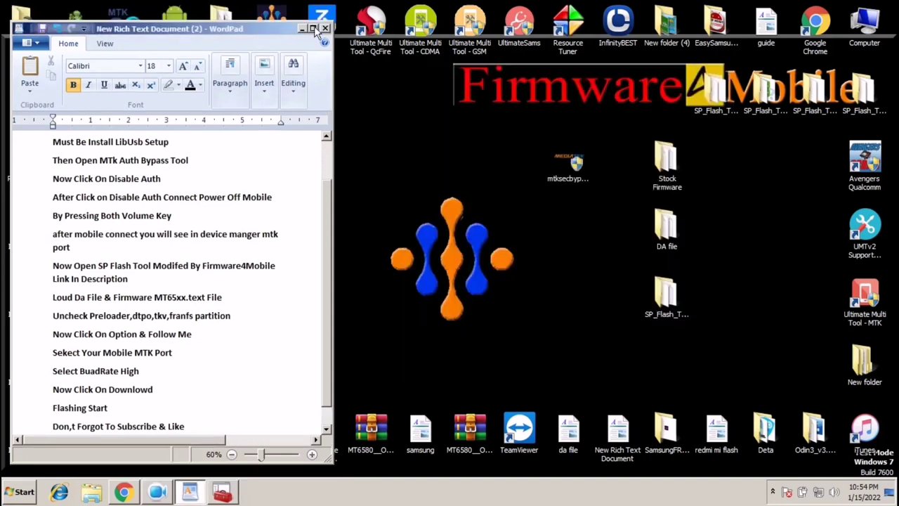
# Maximize the notes document and delete all of its existing text
pyautogui.press('super+Up')
pyautogui.moveTo(471, 441); pyautogui.dragTo(271, 104)
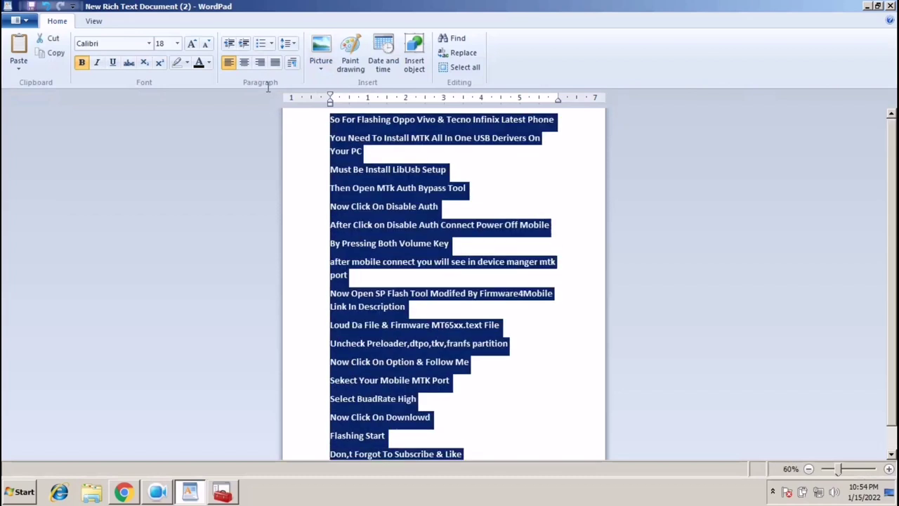
pyautogui.click(889, 468)
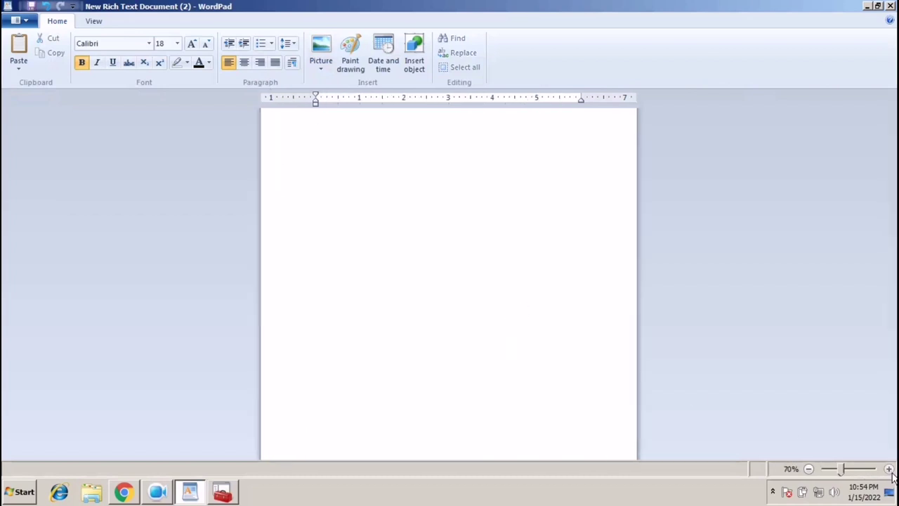
pyautogui.click(888, 468)
pyautogui.click(888, 468)
pyautogui.click(888, 468)
pyautogui.click(888, 469)
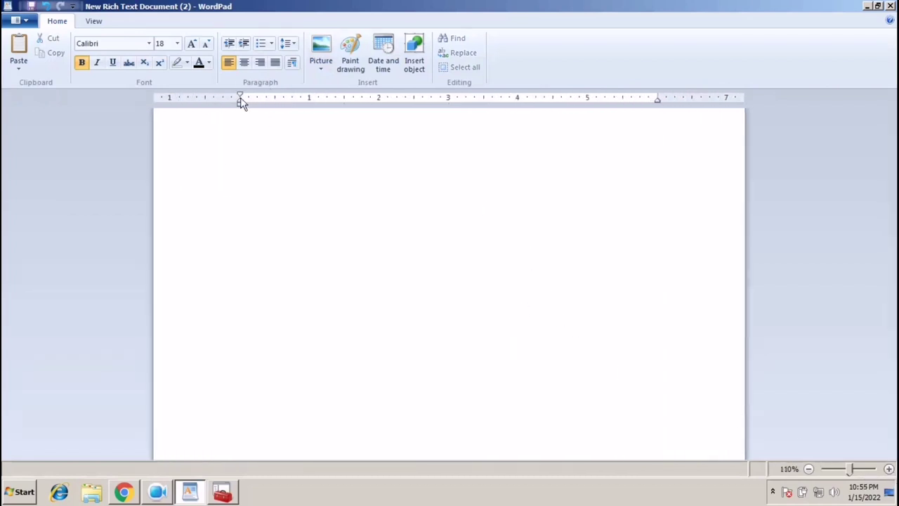
# Write the centred line "i Hope You Understand For Any Help You Can Ask In Comment Section" in the empty notes
pyautogui.click(242, 65)
pyautogui.write('i Hope ')
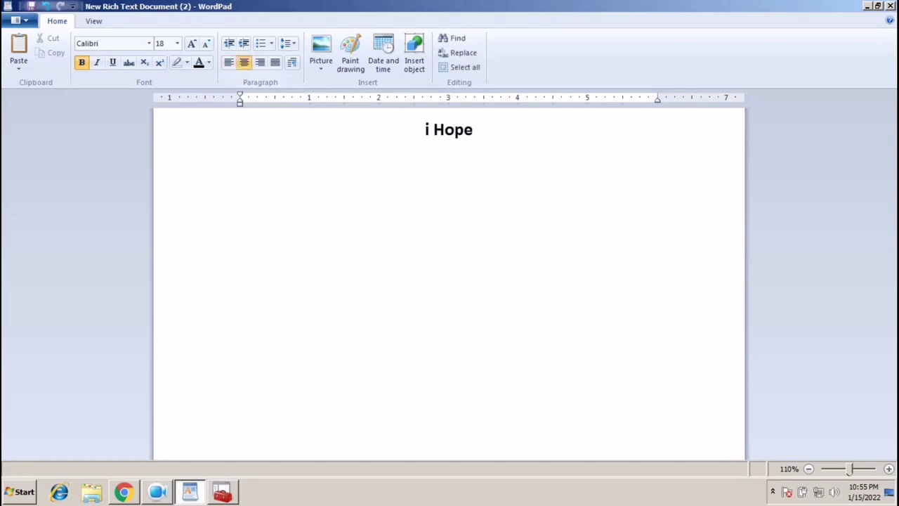
pyautogui.write('You ')
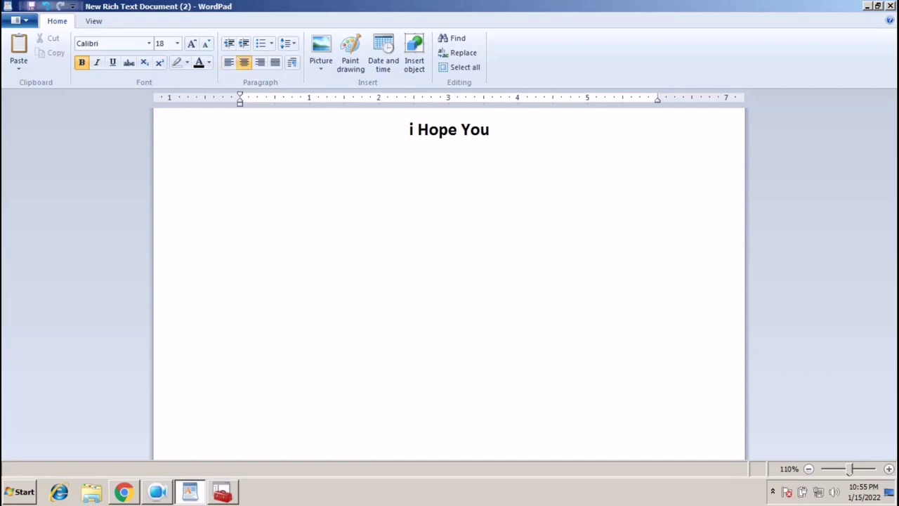
pyautogui.write('Unders')
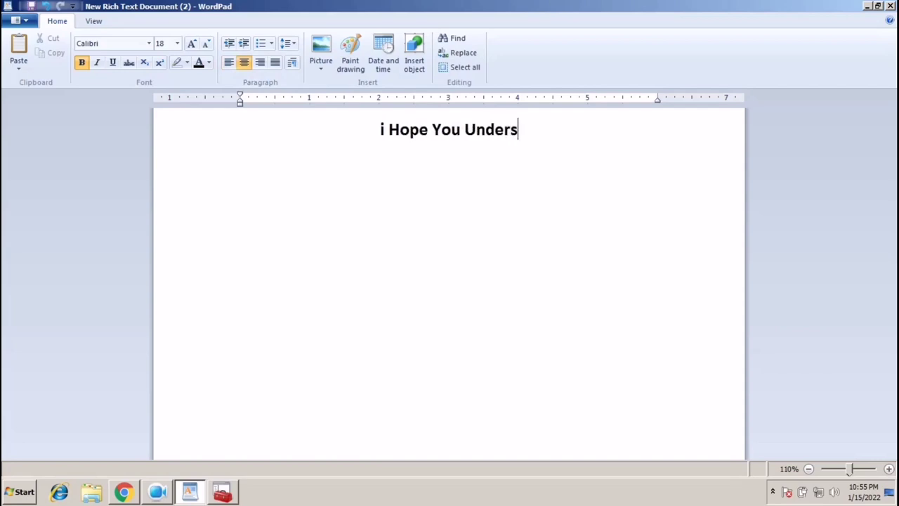
pyautogui.write('tand')
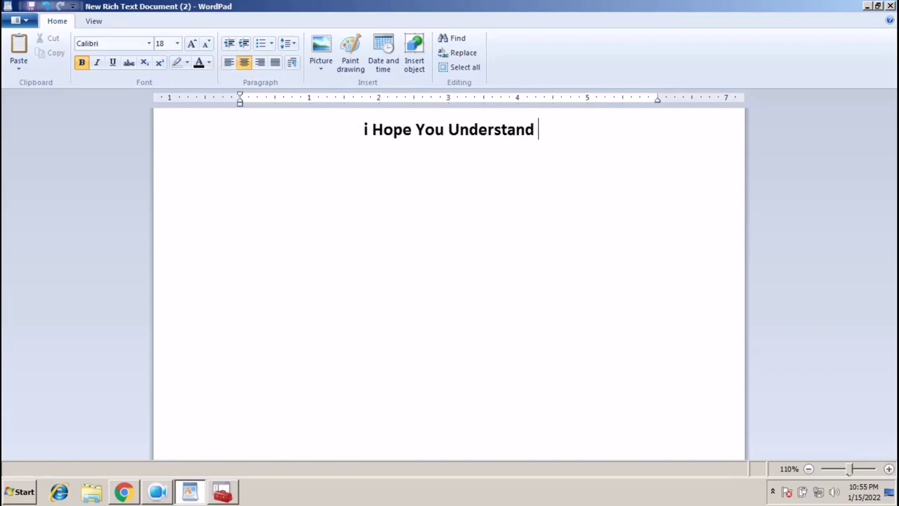
pyautogui.write(' For A')
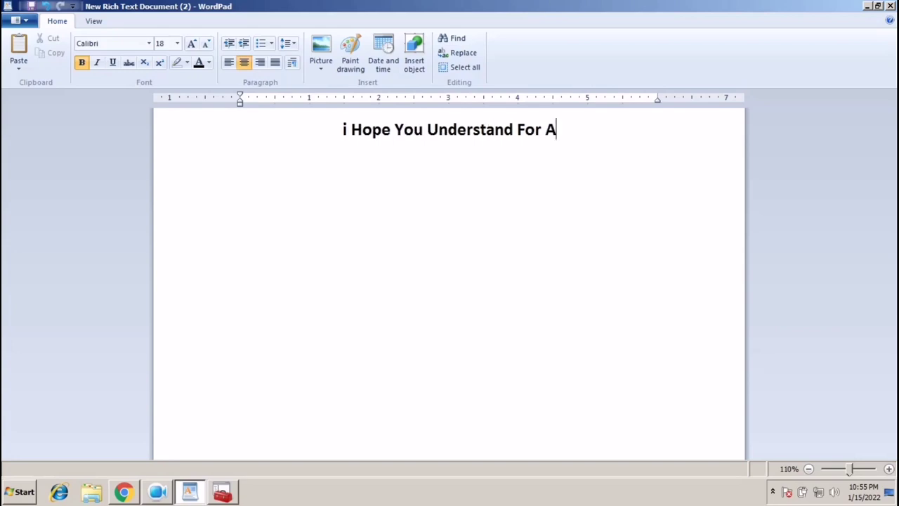
pyautogui.write('ny Help ')
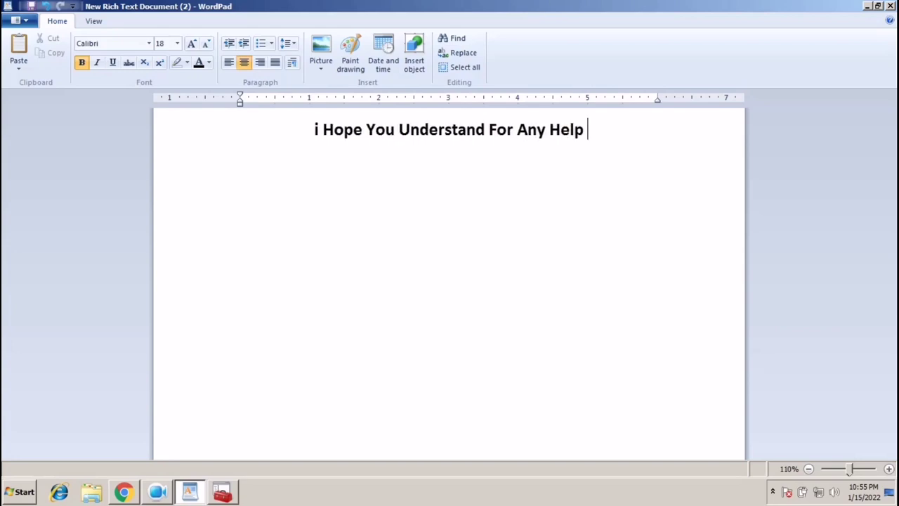
pyautogui.write('Y')
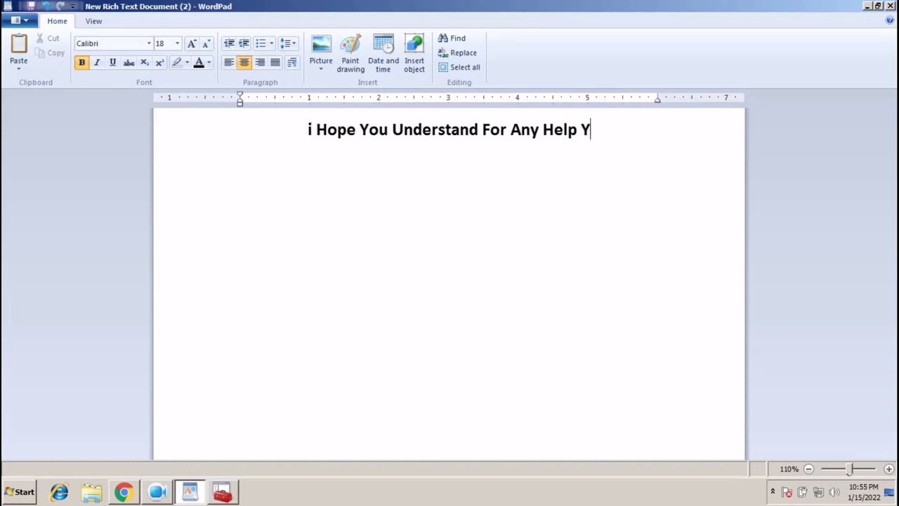
pyautogui.write('ou Can ')
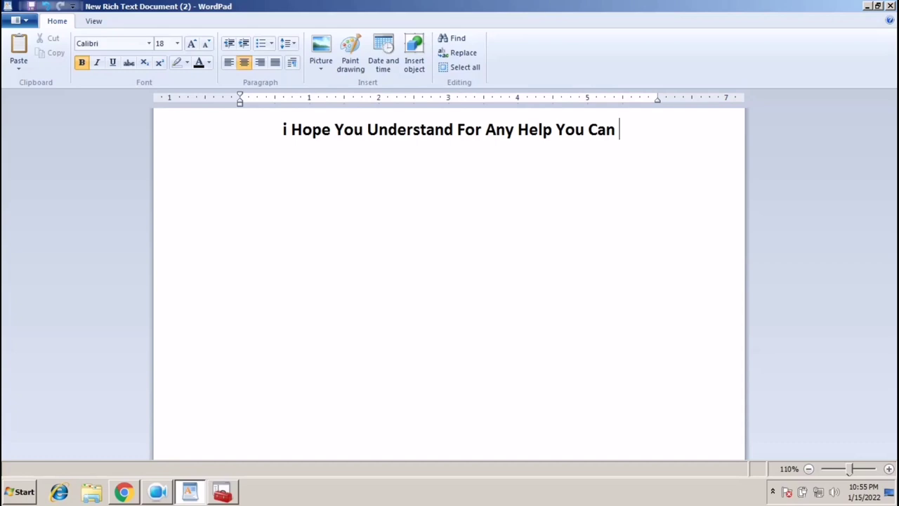
pyautogui.write('Ask I')
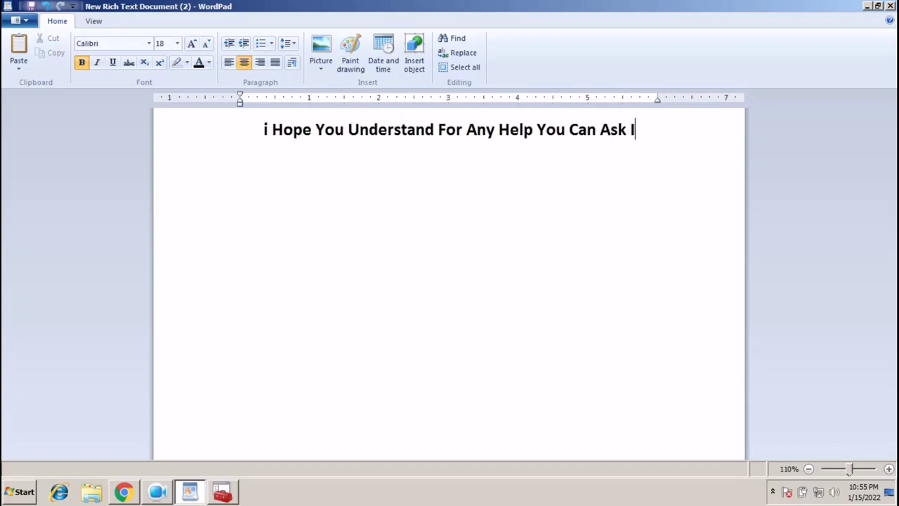
pyautogui.write('n ')
pyautogui.write('Co')
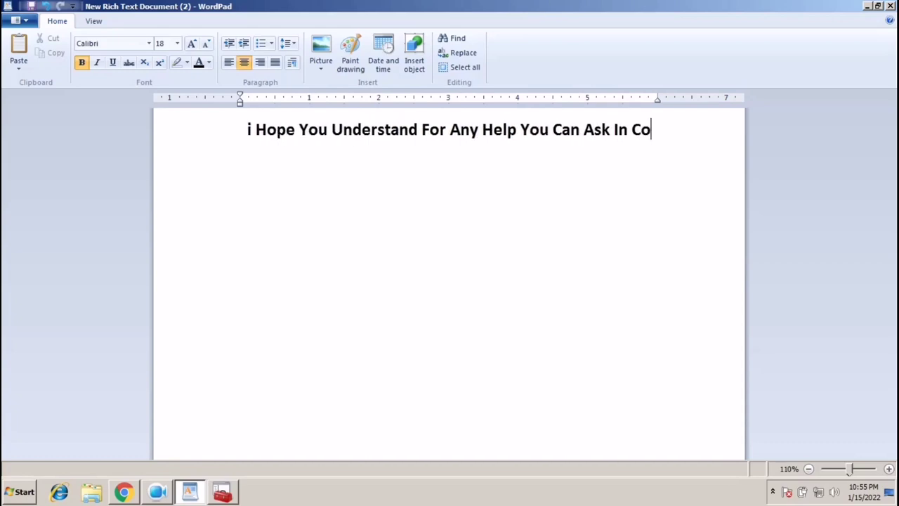
pyautogui.write('mment Section')
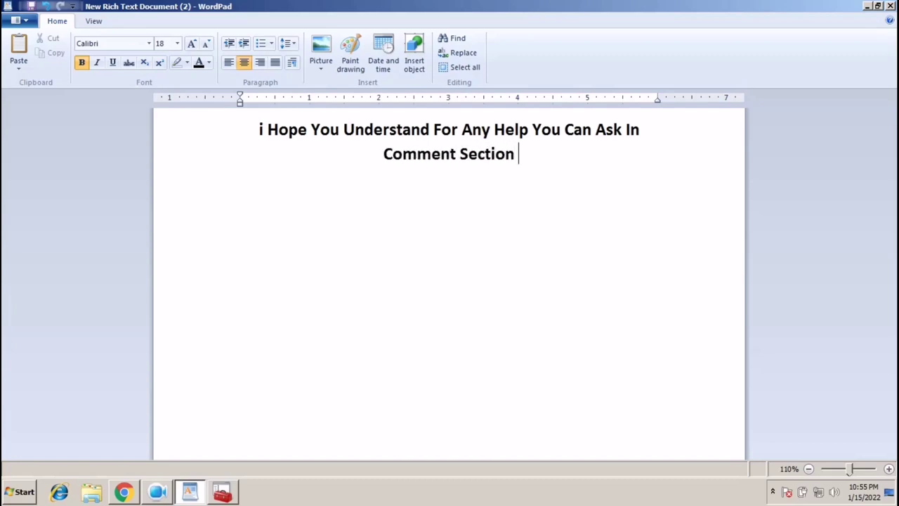
# Add a second paragraph below reading "Again I Rec Don,t Forgot To Subscribe My Channal"
pyautogui.press('Return')
pyautogui.write('Agai')
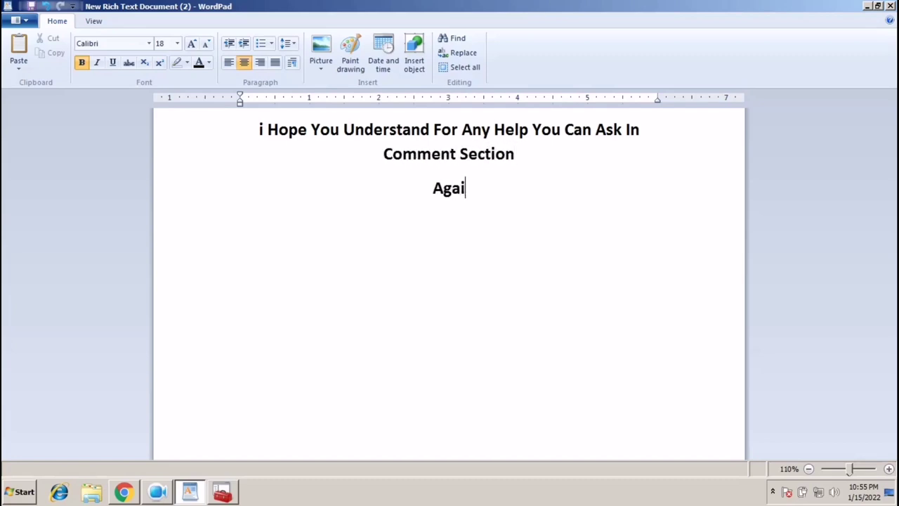
pyautogui.write('n Irec')
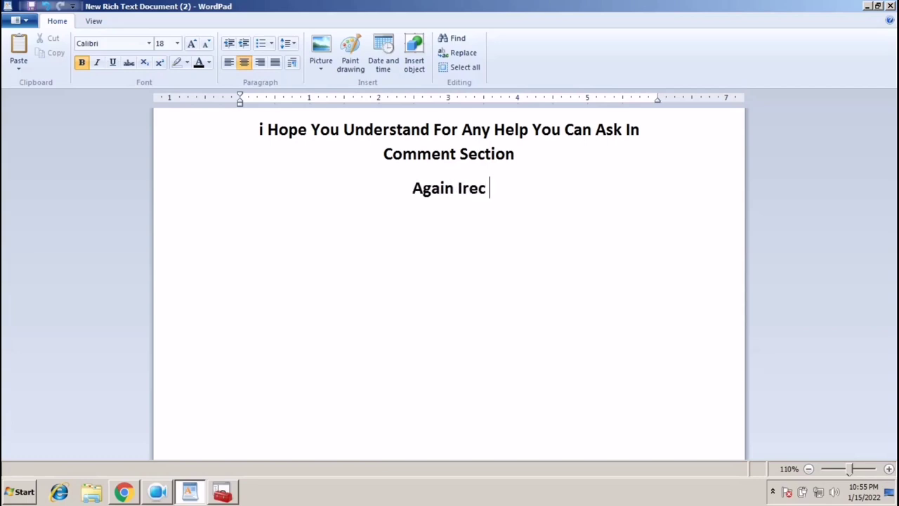
pyautogui.press('BackSpace')
pyautogui.press('BackSpace')
pyautogui.press('BackSpace')
pyautogui.write('R')
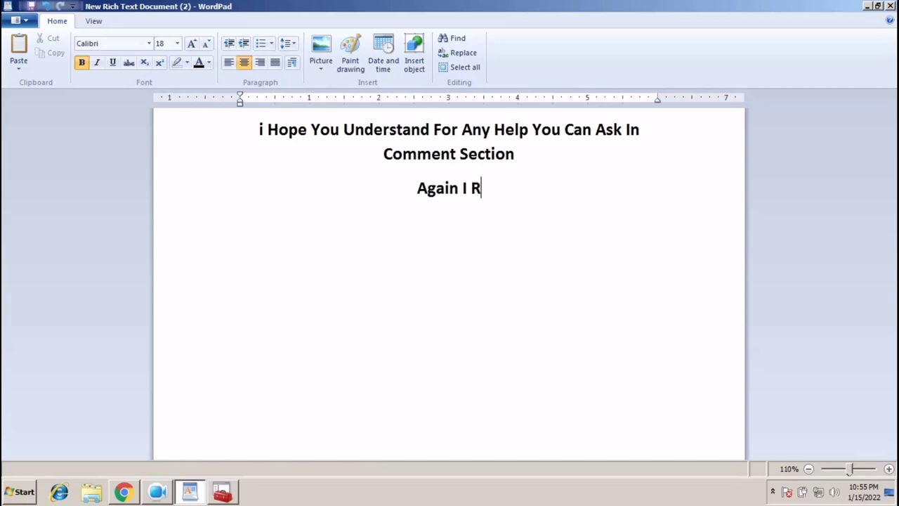
pyautogui.write('ec Do')
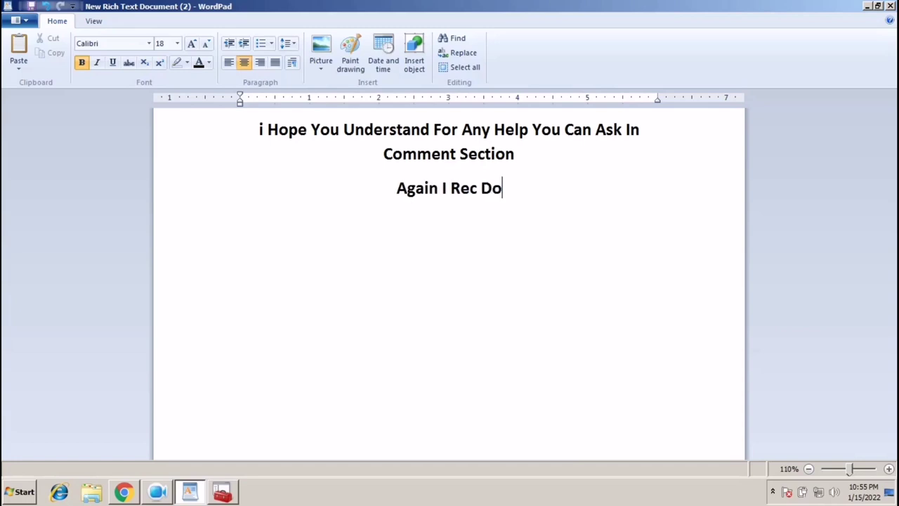
pyautogui.write('n,t For')
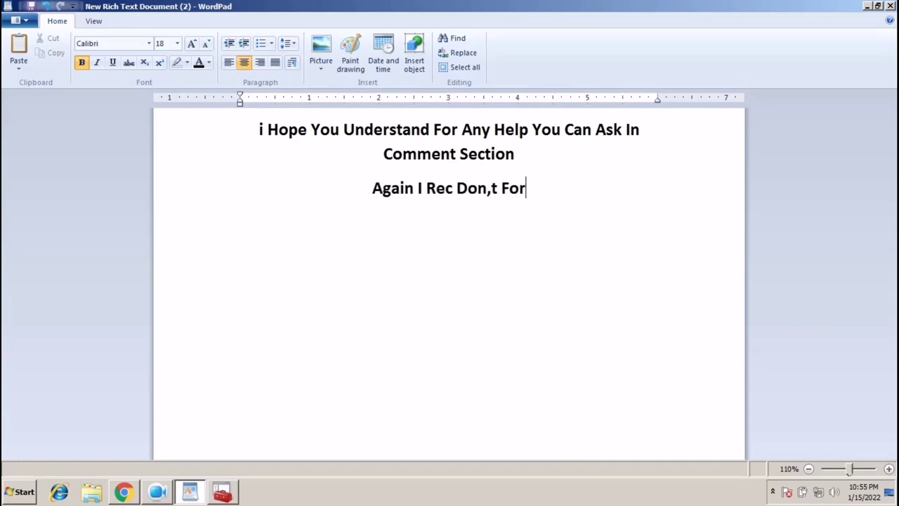
pyautogui.write('got To ')
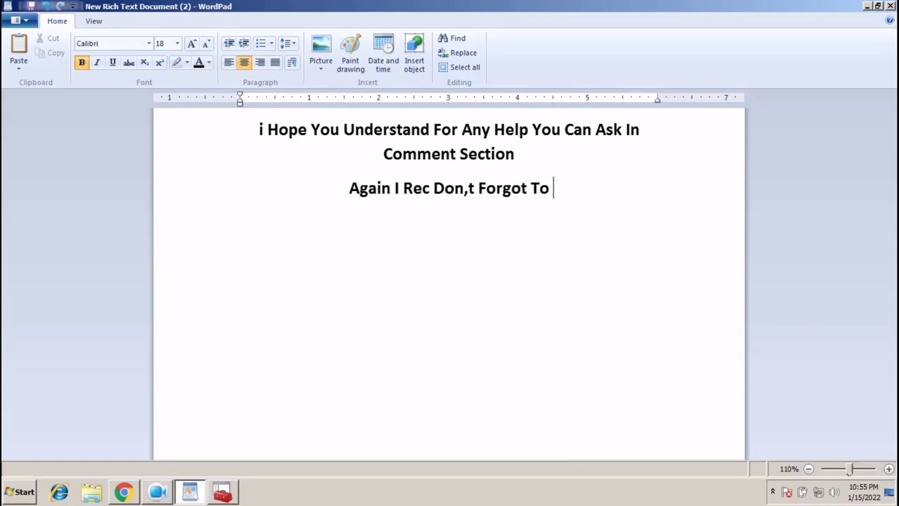
pyautogui.write('Subsc')
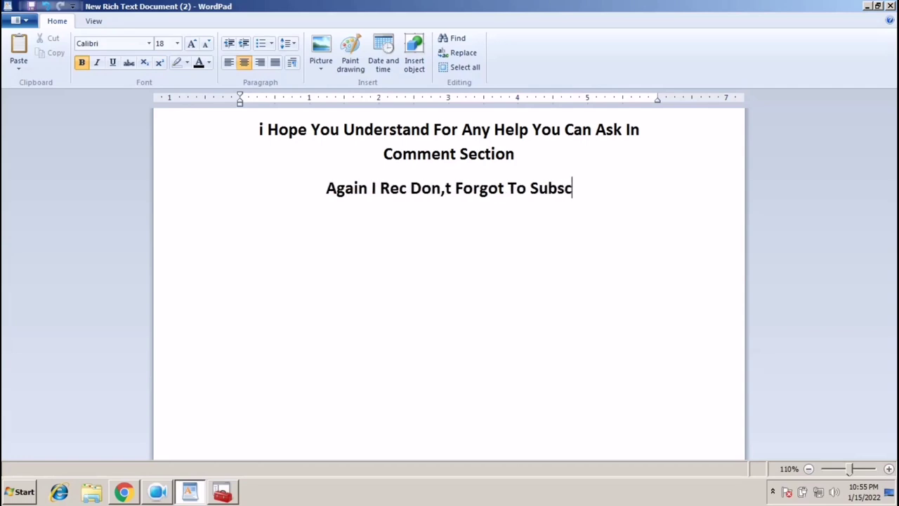
pyautogui.write('ribe M')
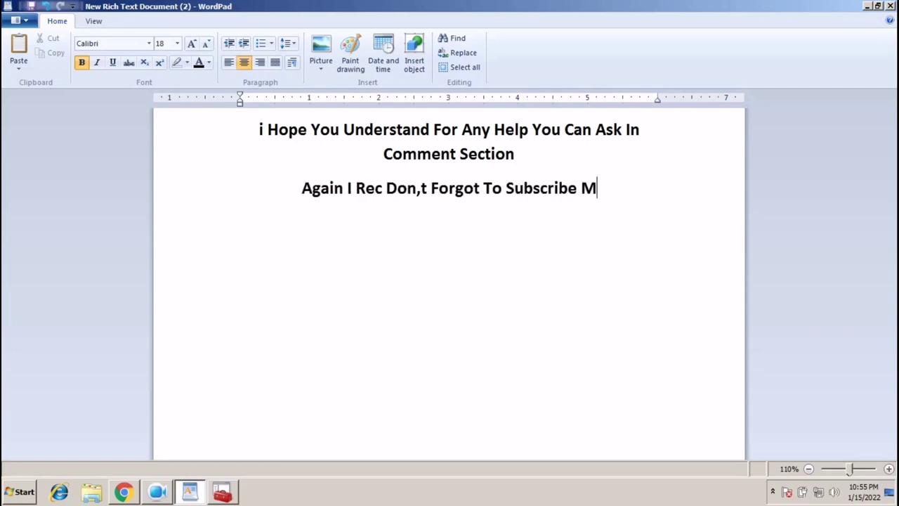
pyautogui.write('y Channak')
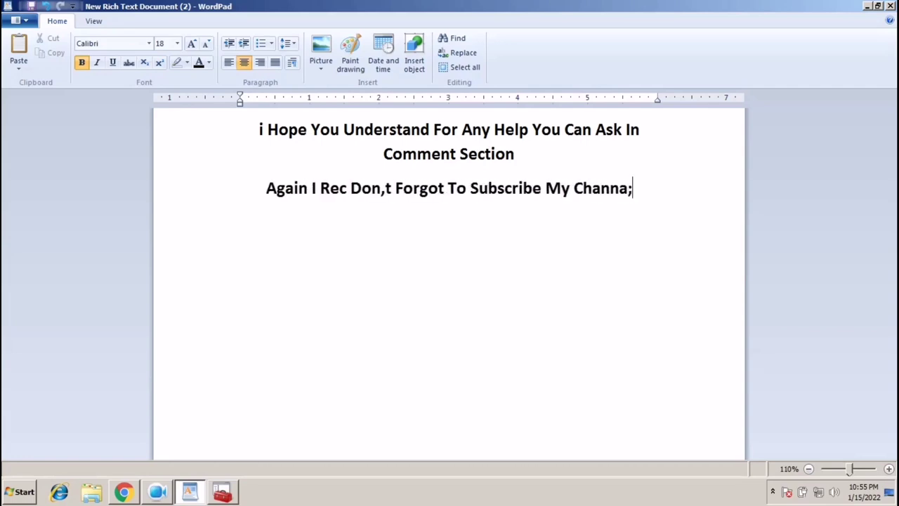
pyautogui.press('BackSpace')
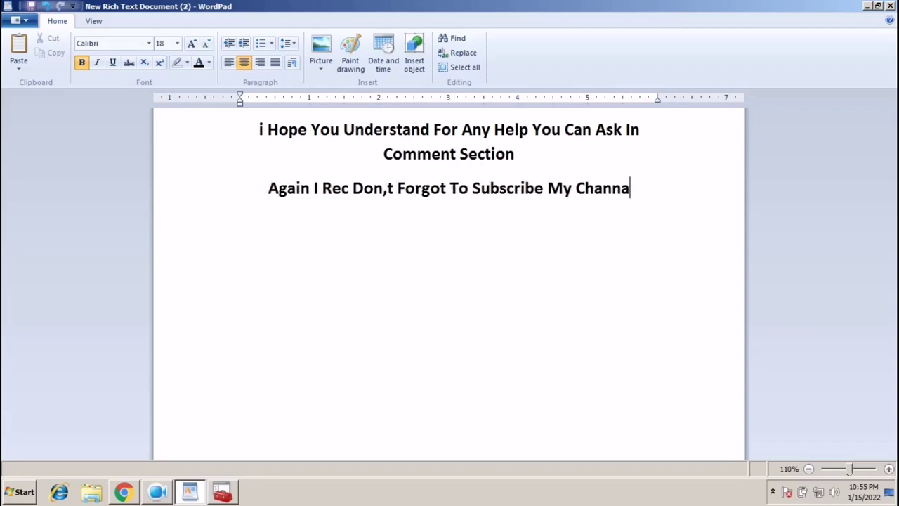
pyautogui.write('l')
# Close the notes document without saving its changes and refresh the desktop
pyautogui.hotkey('alt', 'F4')
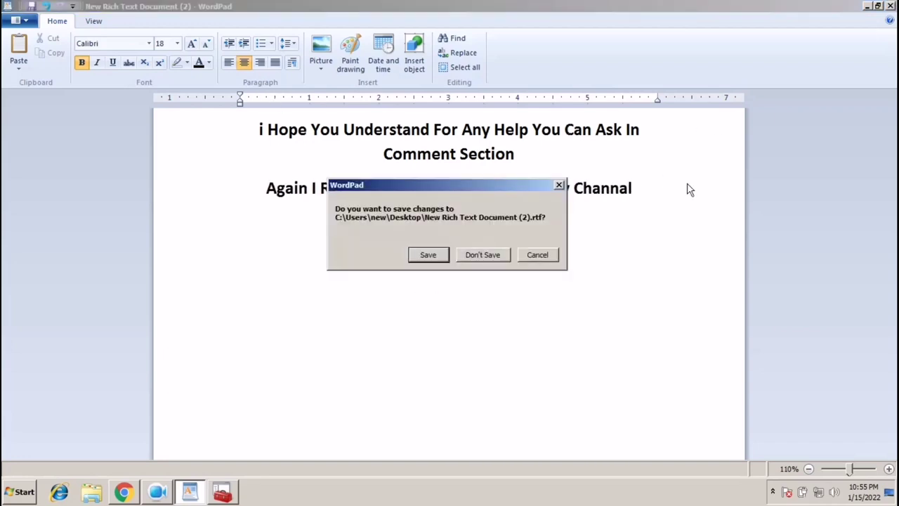
pyautogui.click(472, 257)
pyautogui.rightClick(405, 207)
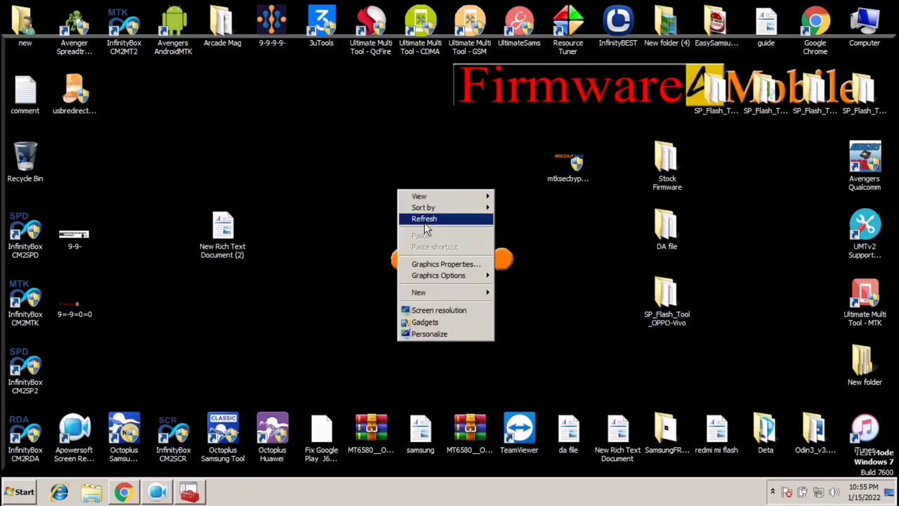
pyautogui.click(424, 222)
pyautogui.click(157, 492)
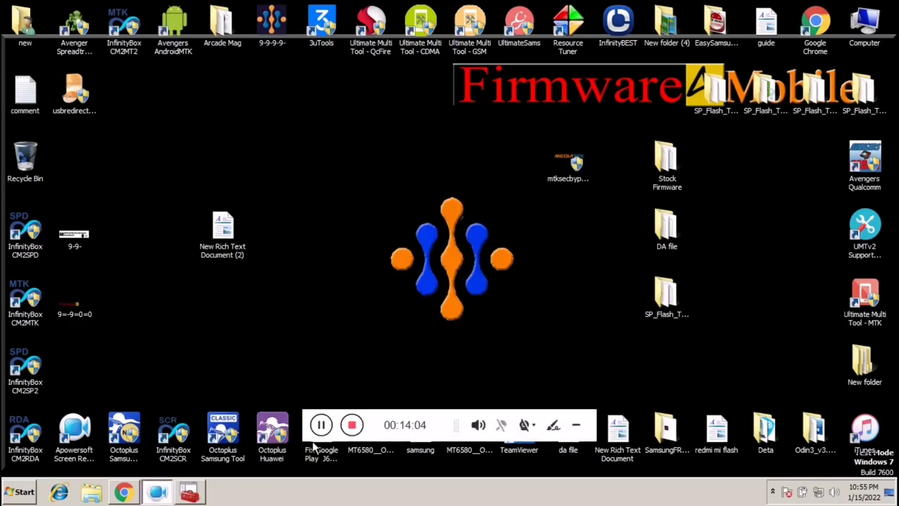